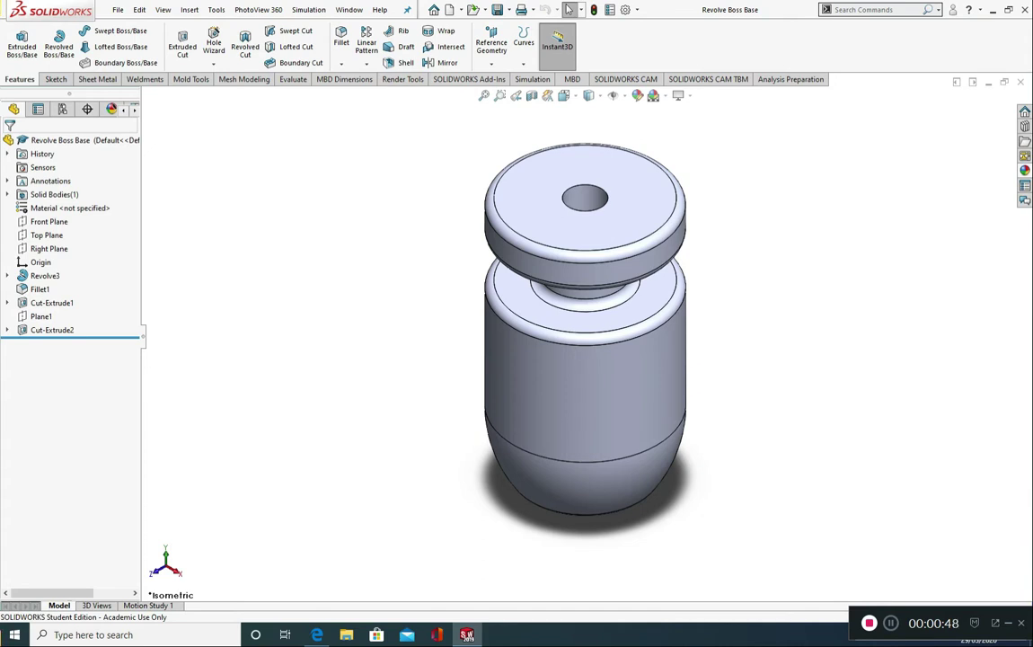
Start the Print3D setup for the part and keep Custom Printer as the printer
{"action": "left_click", "coordinate": [118, 11]}
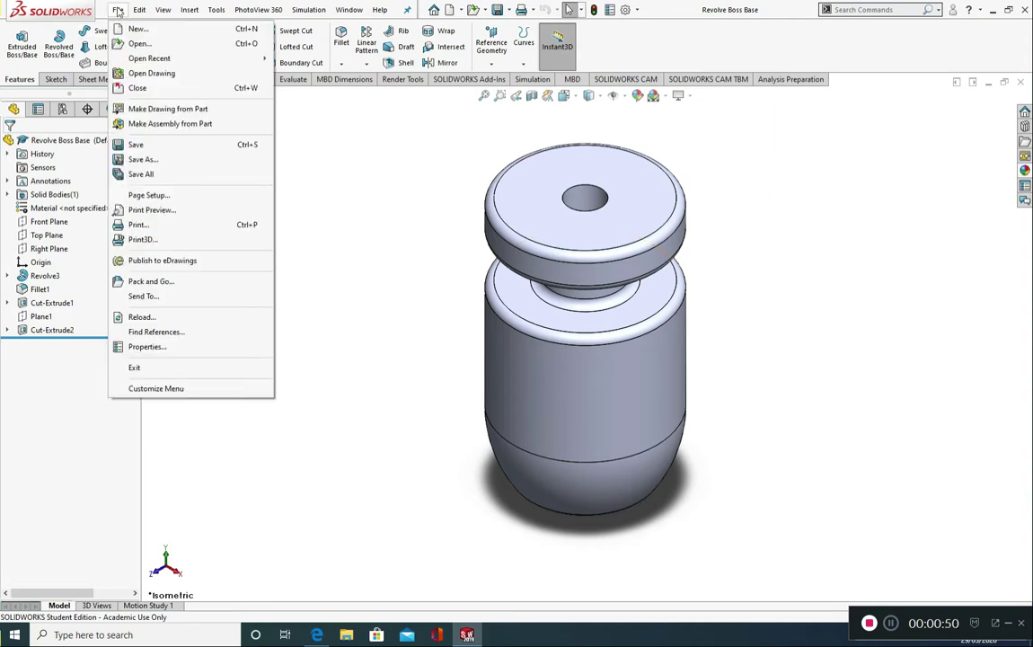
{"action": "left_click", "coordinate": [144, 240]}
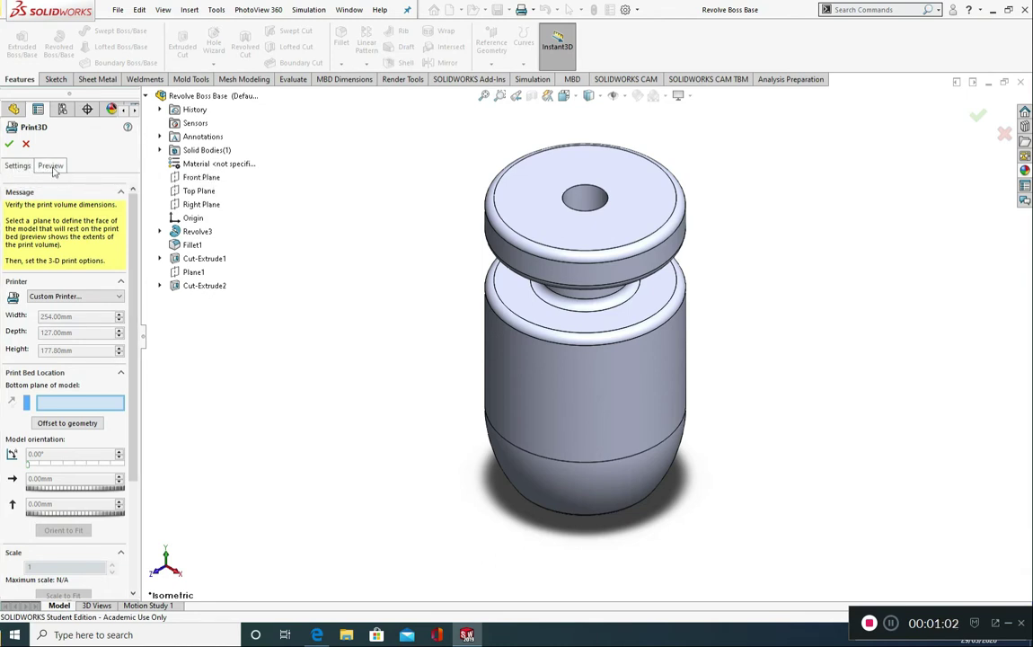
{"action": "left_click", "coordinate": [51, 168]}
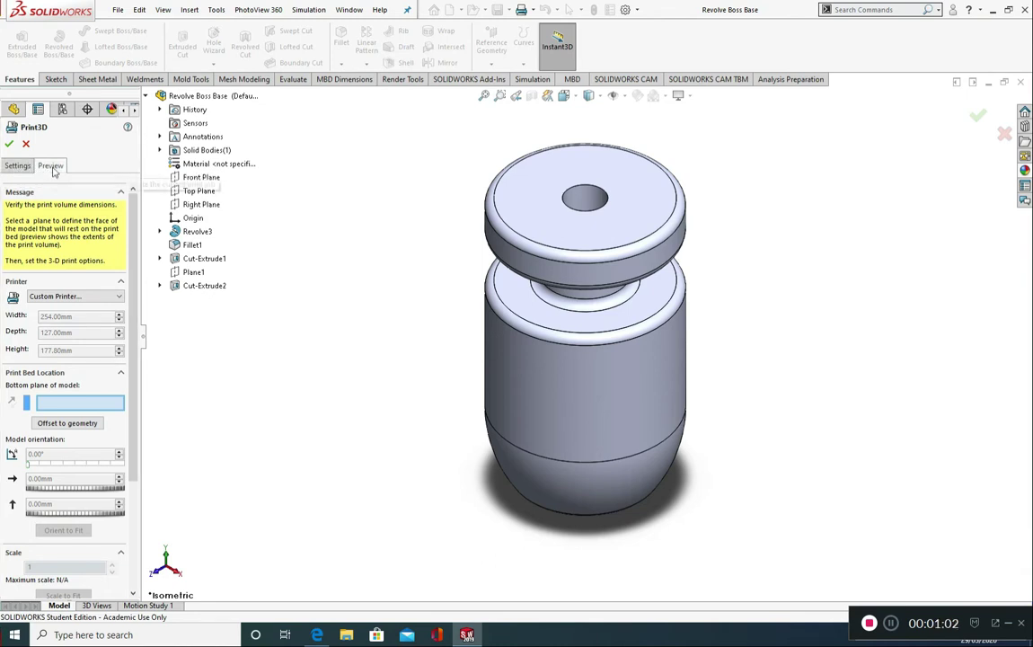
{"action": "left_click", "coordinate": [8, 170]}
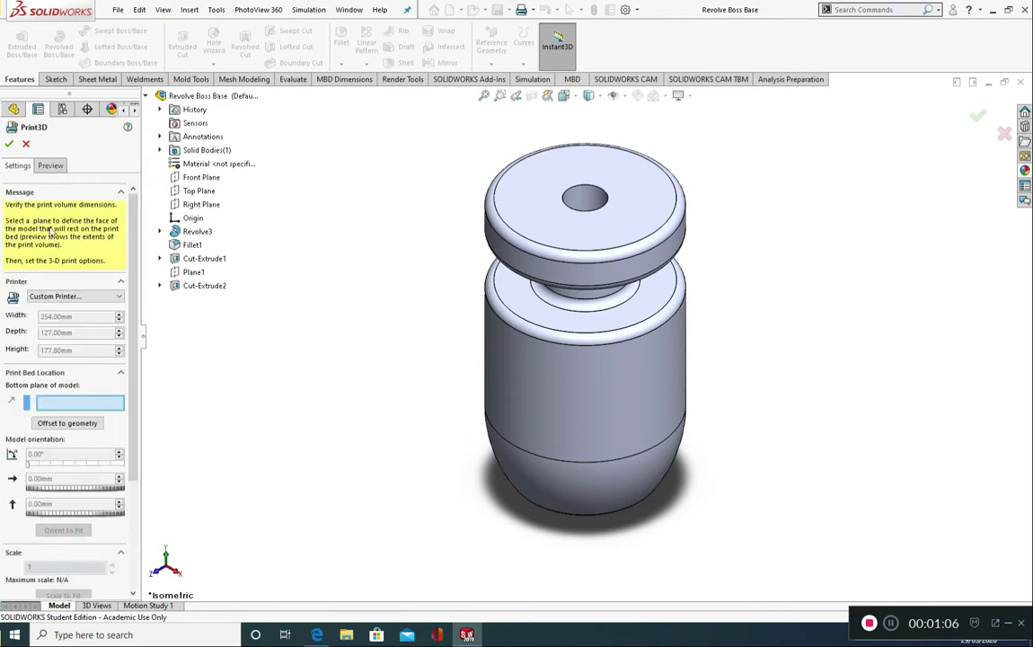
{"action": "left_click", "coordinate": [56, 297]}
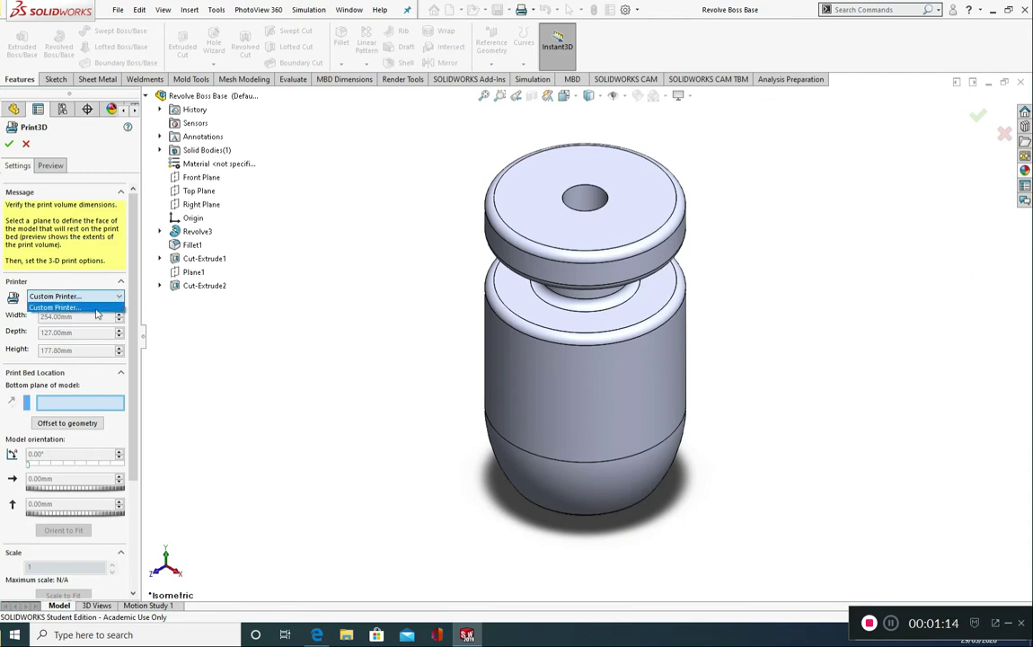
{"action": "left_click", "coordinate": [94, 306]}
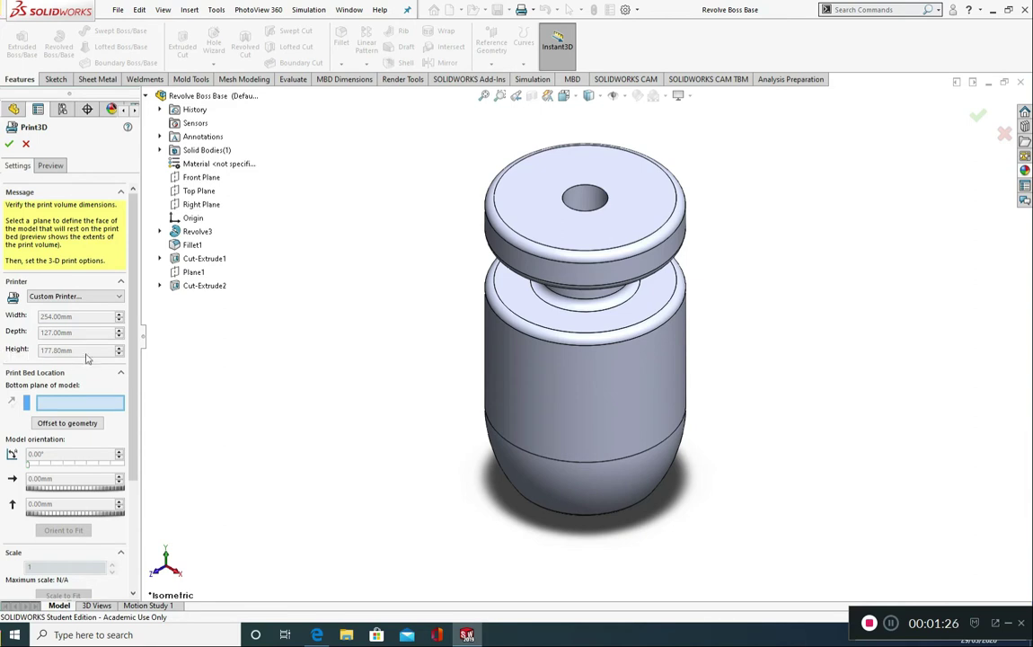
Assign the Top Plane as the bottom plane of the model and check the print volume's width, depth and height
{"action": "scroll", "coordinate": [36, 288], "scroll_direction": "down", "scroll_amount": 3}
{"action": "scroll", "coordinate": [47, 249], "scroll_direction": "up", "scroll_amount": 2}
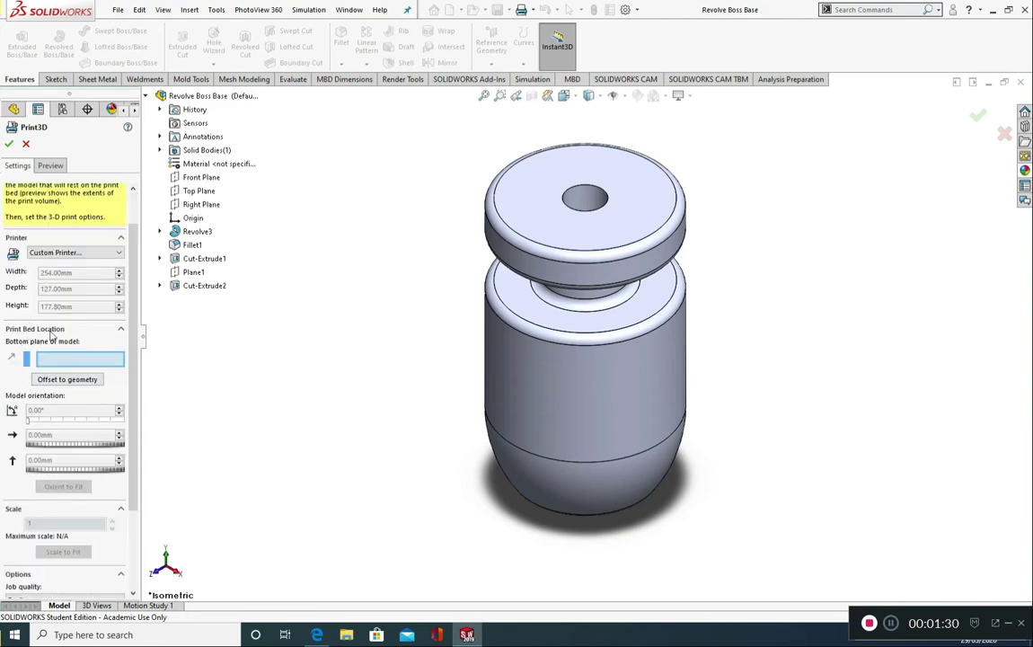
{"action": "left_click", "coordinate": [198, 191]}
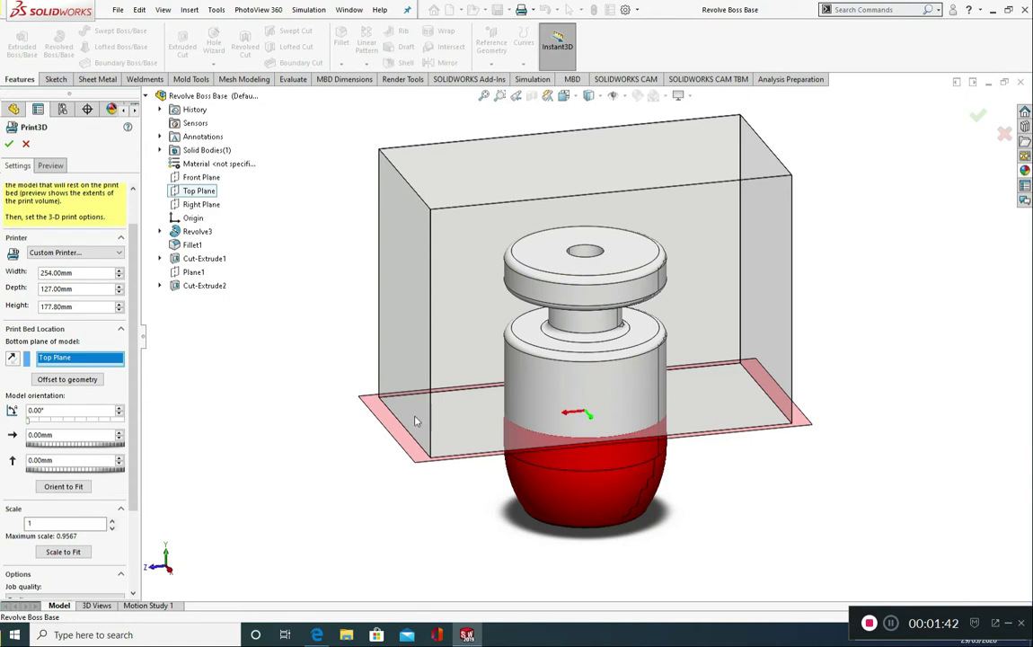
{"action": "left_click", "coordinate": [78, 276]}
{"action": "left_click", "coordinate": [71, 289]}
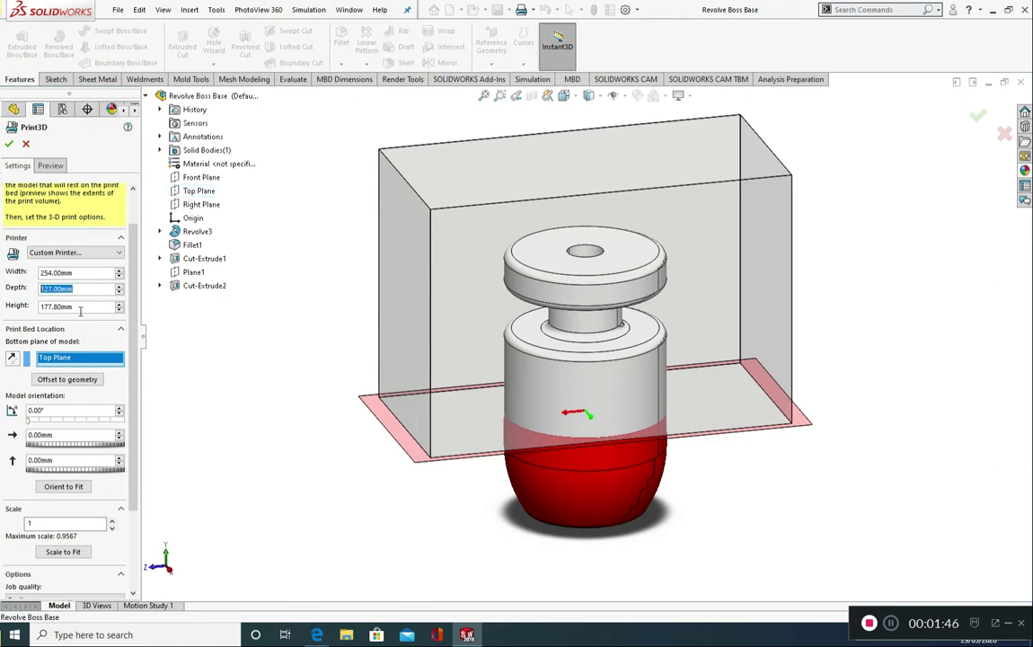
{"action": "left_click", "coordinate": [80, 309]}
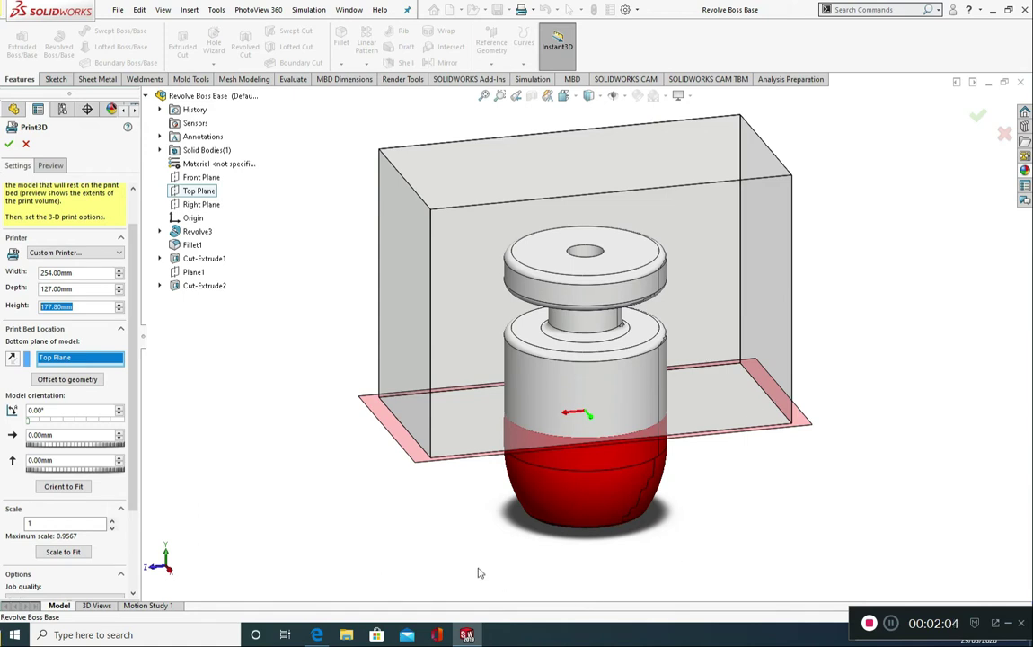
Try to orient the model to fit within the print volume while it rests on the Top Plane
{"action": "middle_click_drag", "start_coordinate": [391, 472], "coordinate": [422, 504]}
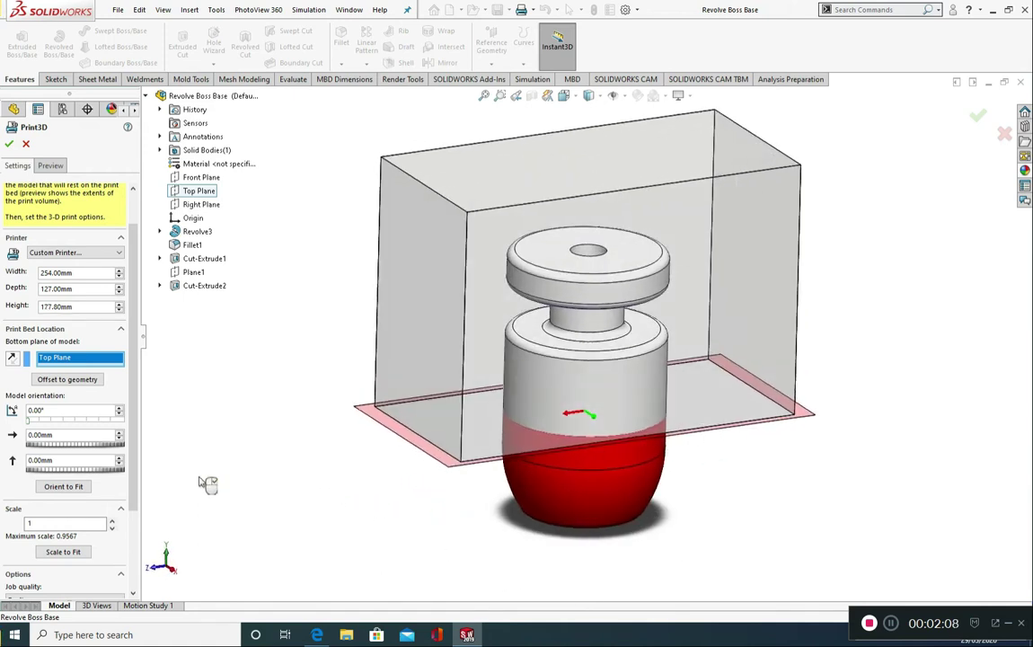
{"action": "left_click", "coordinate": [63, 486]}
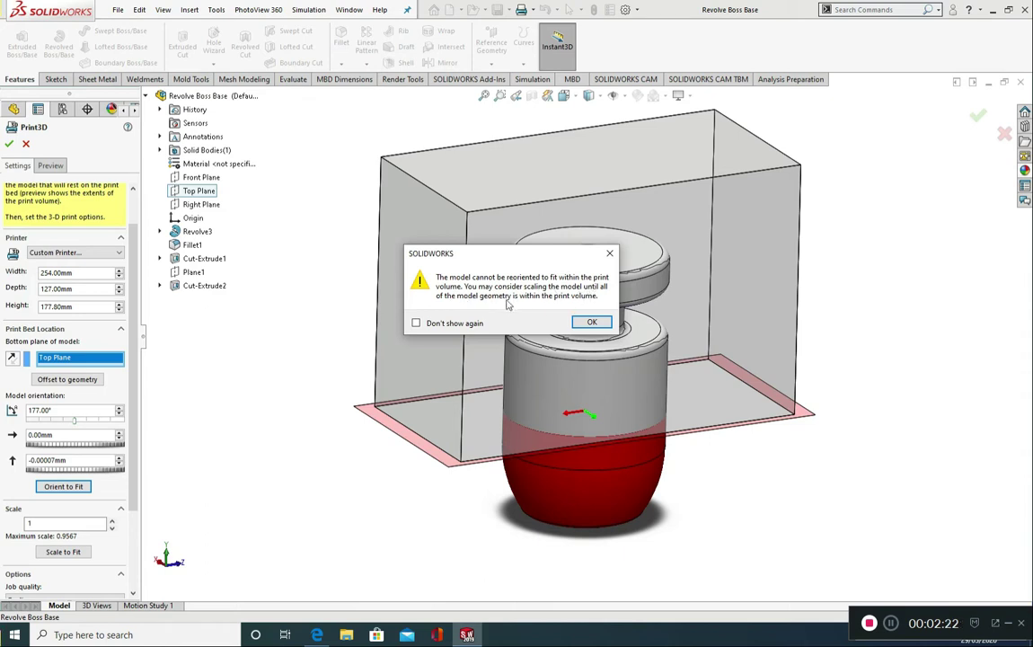
{"action": "left_click", "coordinate": [587, 327]}
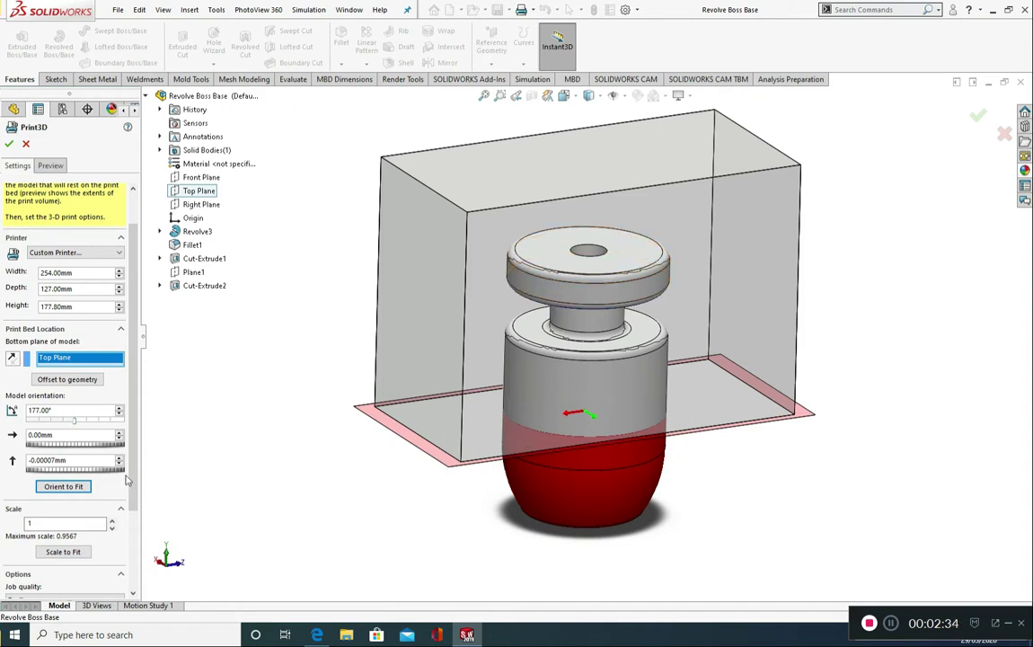
Set the print scale to 0.5 and try again to orient the model to fit
{"action": "scroll", "coordinate": [54, 422], "scroll_direction": "down", "scroll_amount": 3}
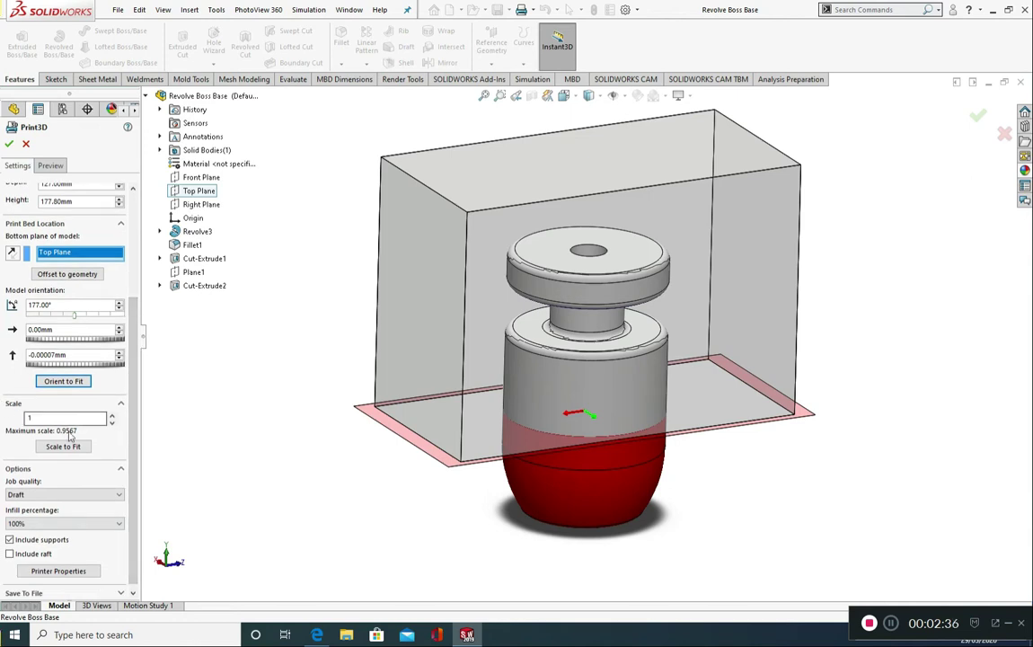
{"action": "double_click", "coordinate": [84, 421]}
{"action": "type", "text": "0.5"}
{"action": "left_click", "coordinate": [190, 408]}
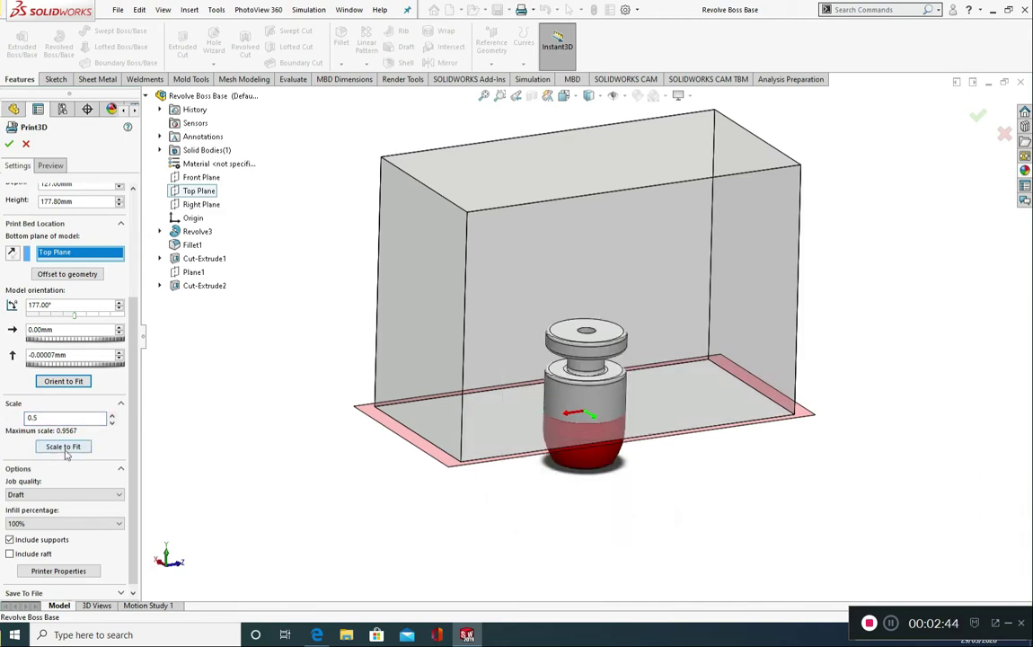
{"action": "left_click", "coordinate": [63, 381]}
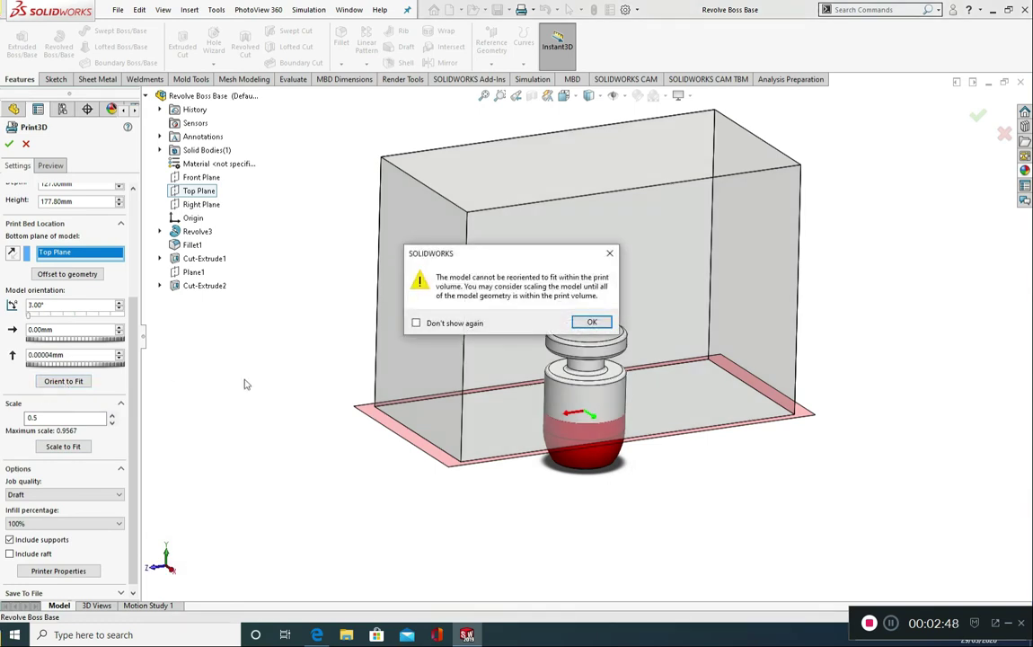
{"action": "left_click", "coordinate": [610, 254]}
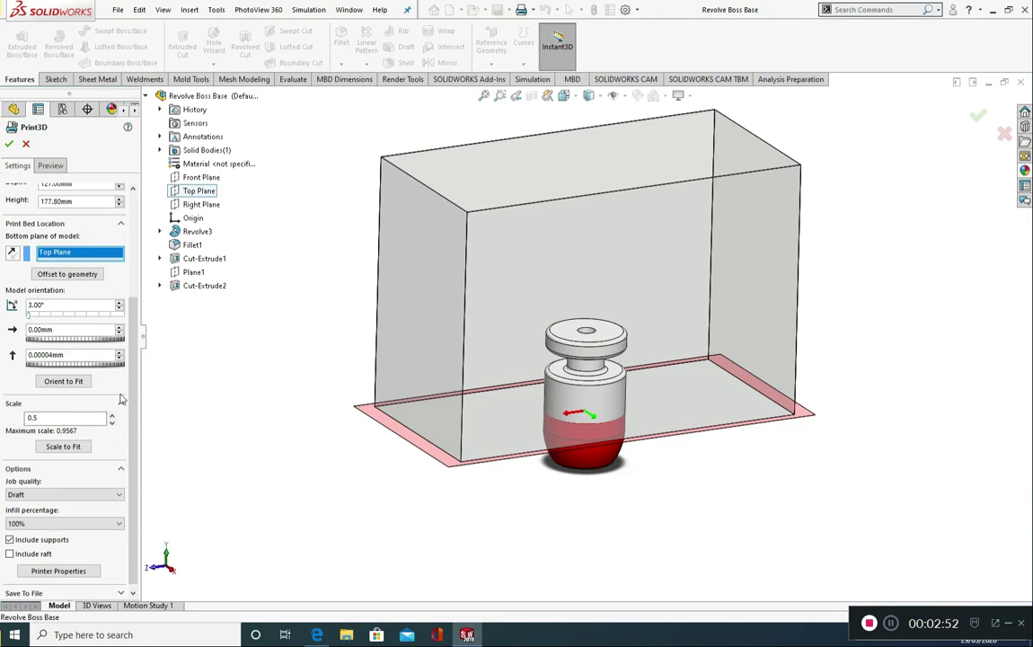
Offset the Top Plane print bed to the model geometry and set the print scale back to 1
{"action": "scroll", "coordinate": [122, 386], "scroll_direction": "down", "scroll_amount": 1}
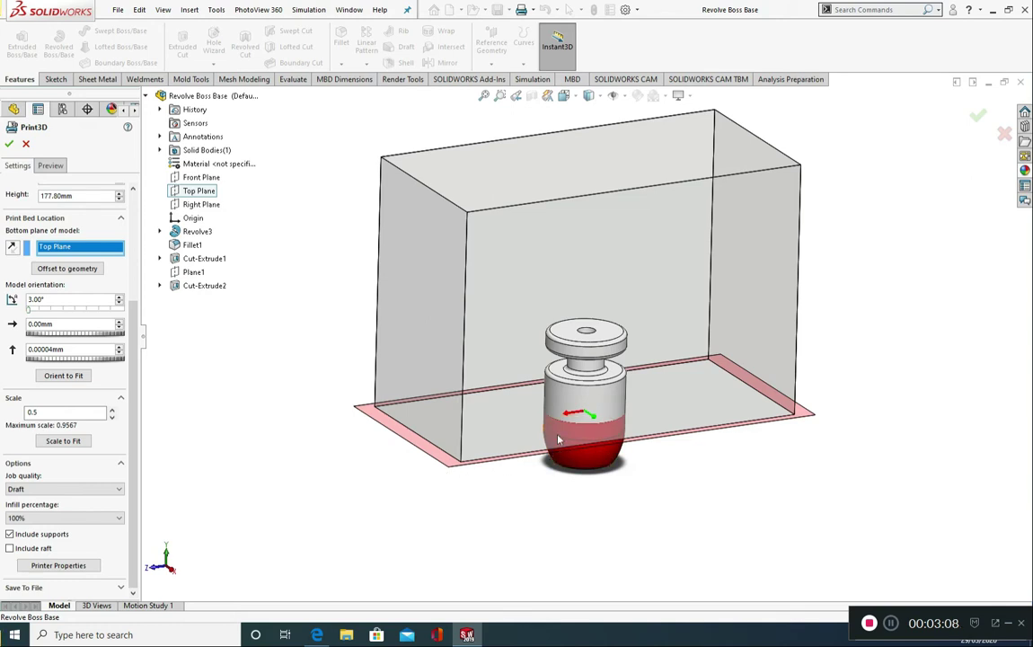
{"action": "left_click", "coordinate": [68, 269]}
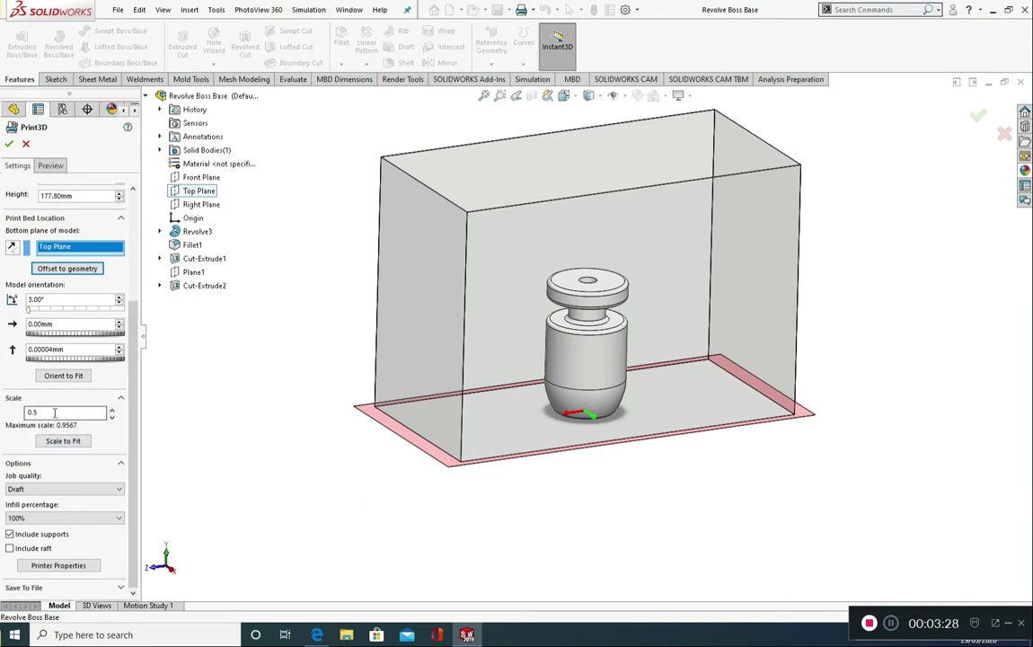
{"action": "left_click_drag", "start_coordinate": [56, 412], "coordinate": [1, 419]}
{"action": "key", "text": "Return"}
{"action": "scroll", "coordinate": [381, 481], "scroll_direction": "up", "scroll_amount": 2}
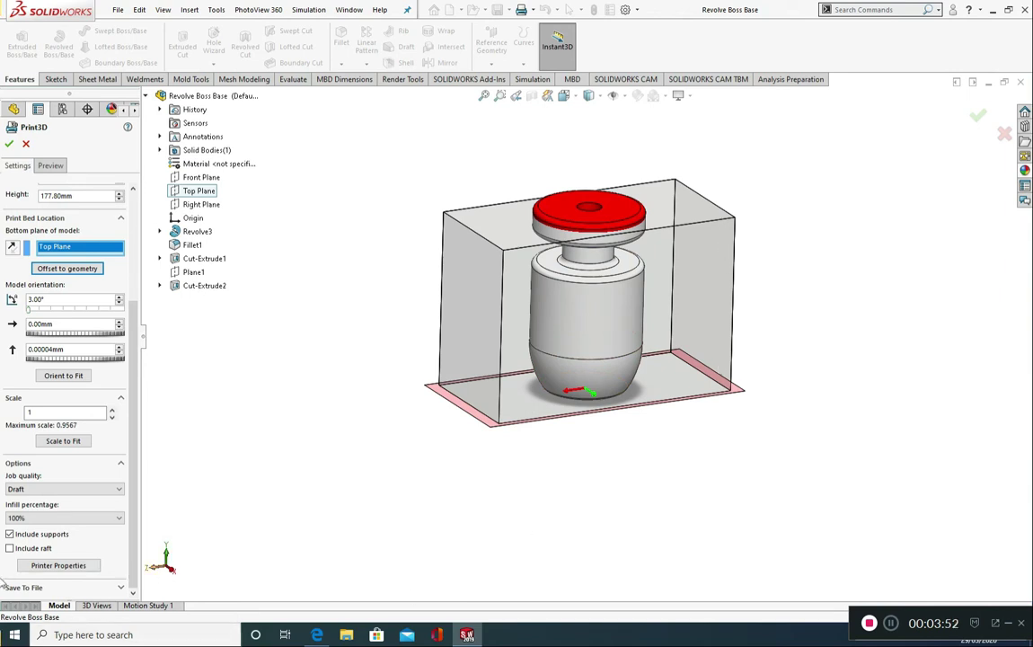
Replace the bottom plane selection with the Right Plane and offset the print bed to the model geometry
{"action": "right_click", "coordinate": [54, 248]}
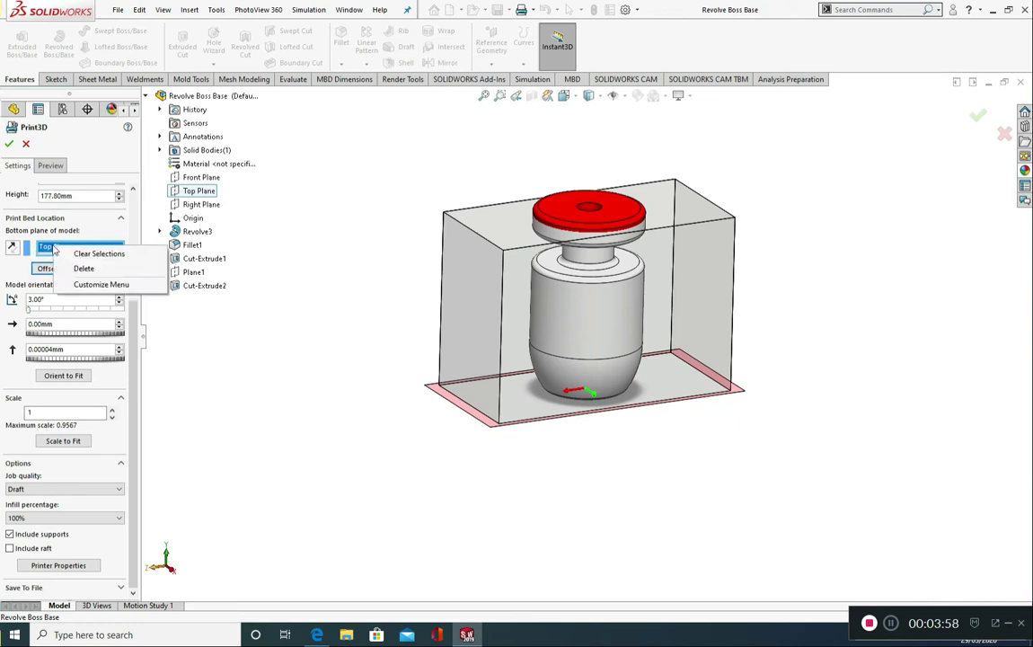
{"action": "left_click", "coordinate": [83, 256]}
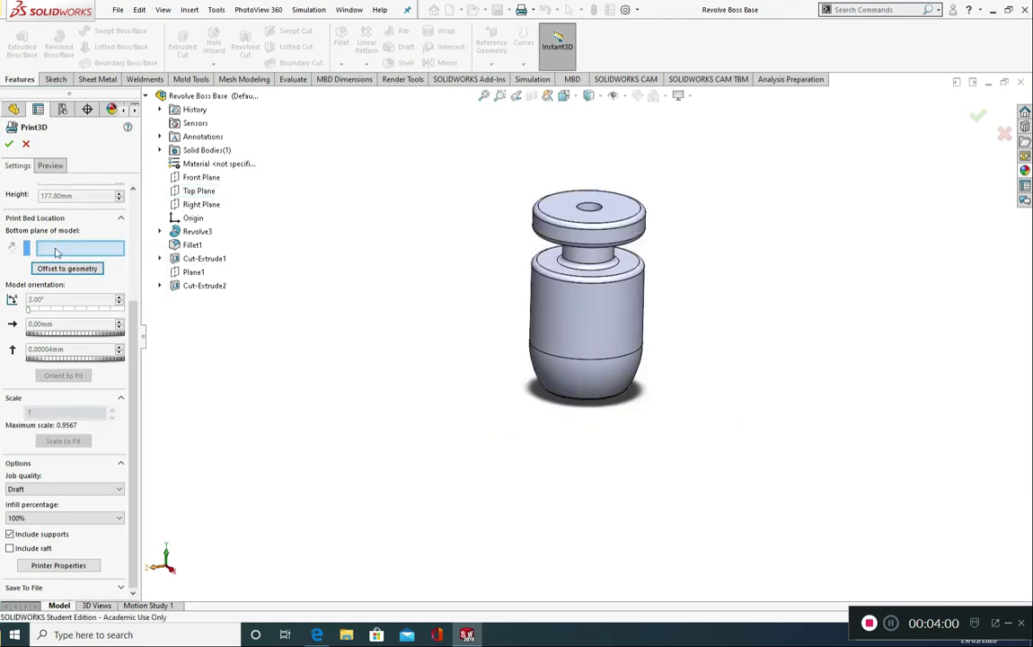
{"action": "left_click", "coordinate": [200, 207]}
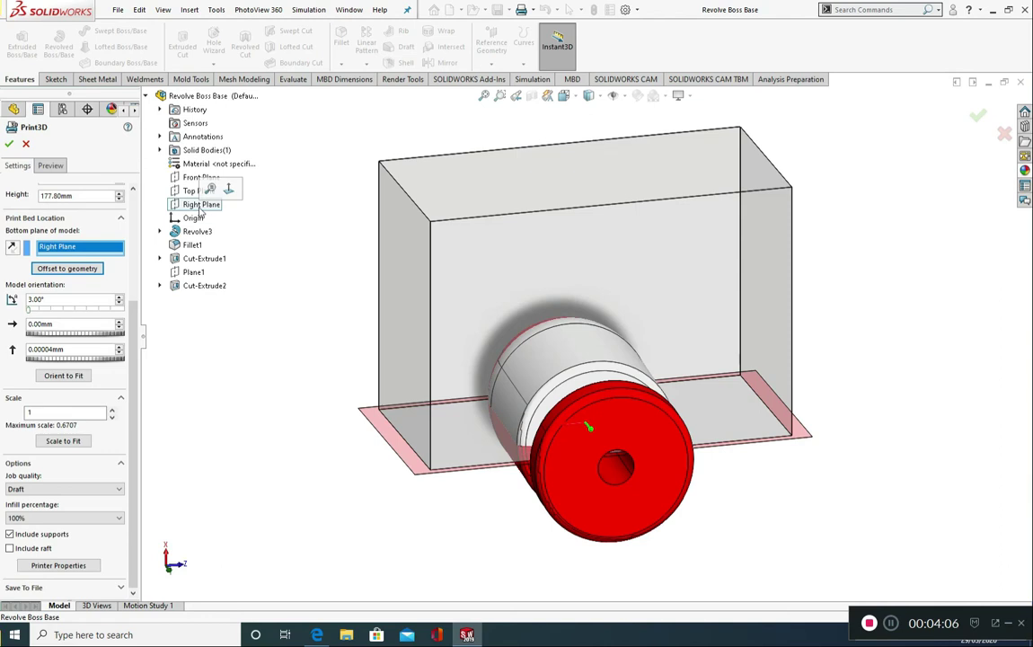
{"action": "left_click", "coordinate": [66, 269]}
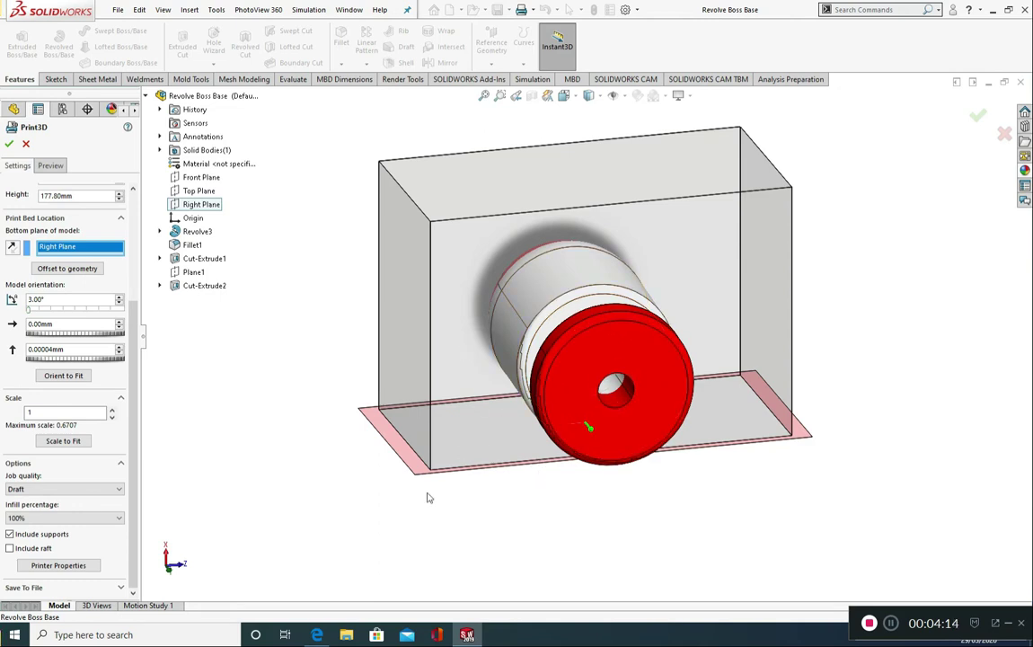
Orient the model to fit the print volume and set its orientation angle to 270°
{"action": "left_click", "coordinate": [52, 379]}
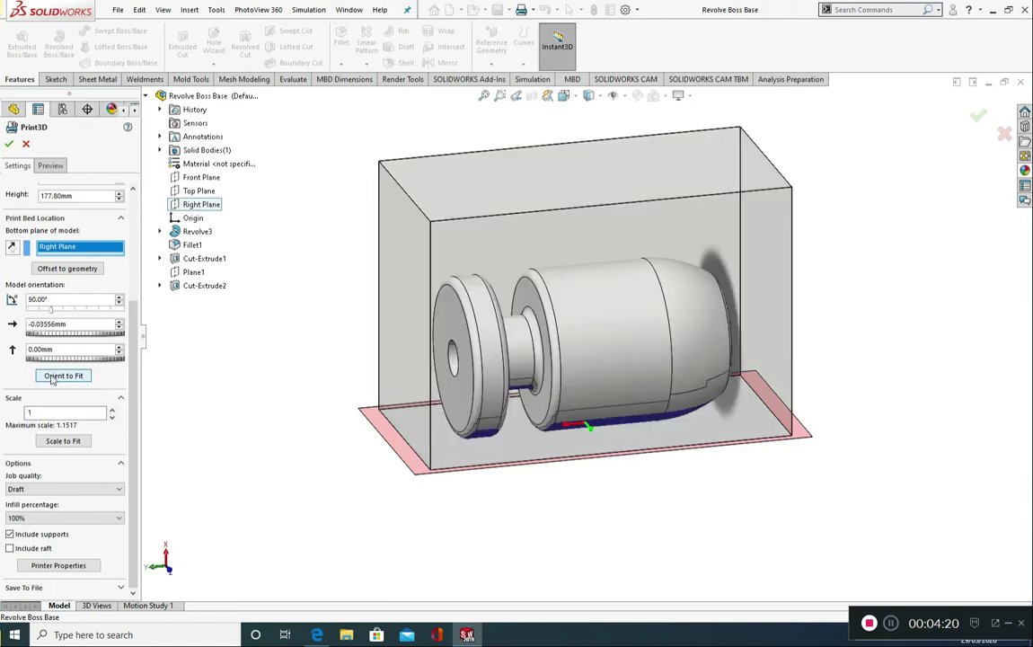
{"action": "left_click", "coordinate": [51, 310]}
{"action": "type", "text": "270"}
{"action": "key", "text": "Return"}
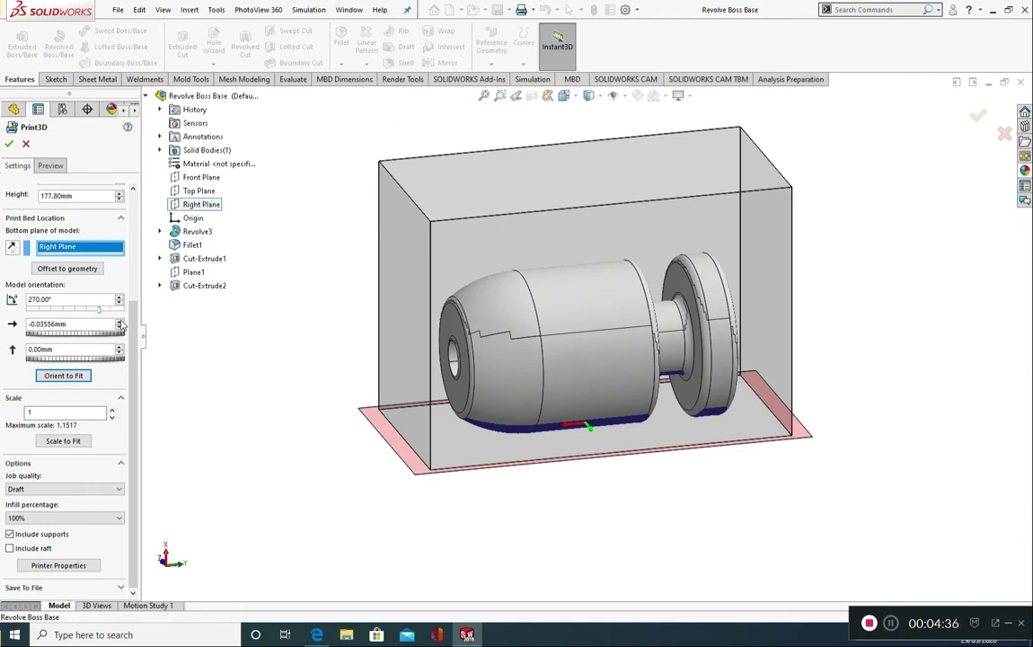
Shift the model along the print bed's horizontal direction to an offset of 24.96444 mm
{"action": "left_click", "coordinate": [119, 320]}
{"action": "left_click", "coordinate": [119, 321]}
{"action": "left_click", "coordinate": [119, 321]}
{"action": "left_click", "coordinate": [119, 320]}
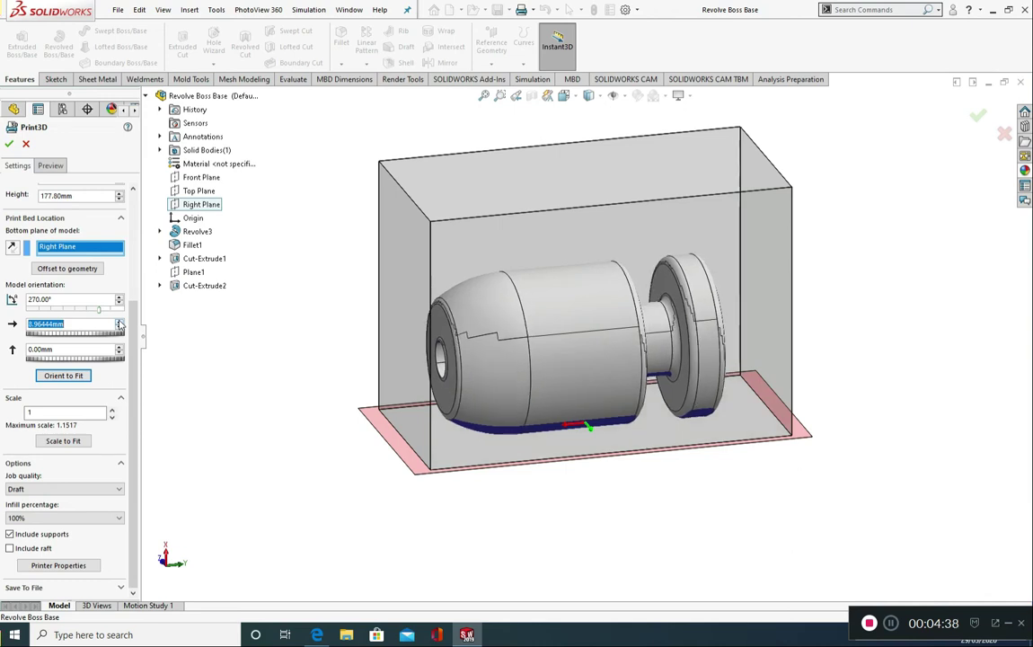
{"action": "left_click", "coordinate": [120, 321]}
{"action": "left_click", "coordinate": [119, 321]}
{"action": "left_click", "coordinate": [120, 321]}
{"action": "left_click", "coordinate": [119, 321]}
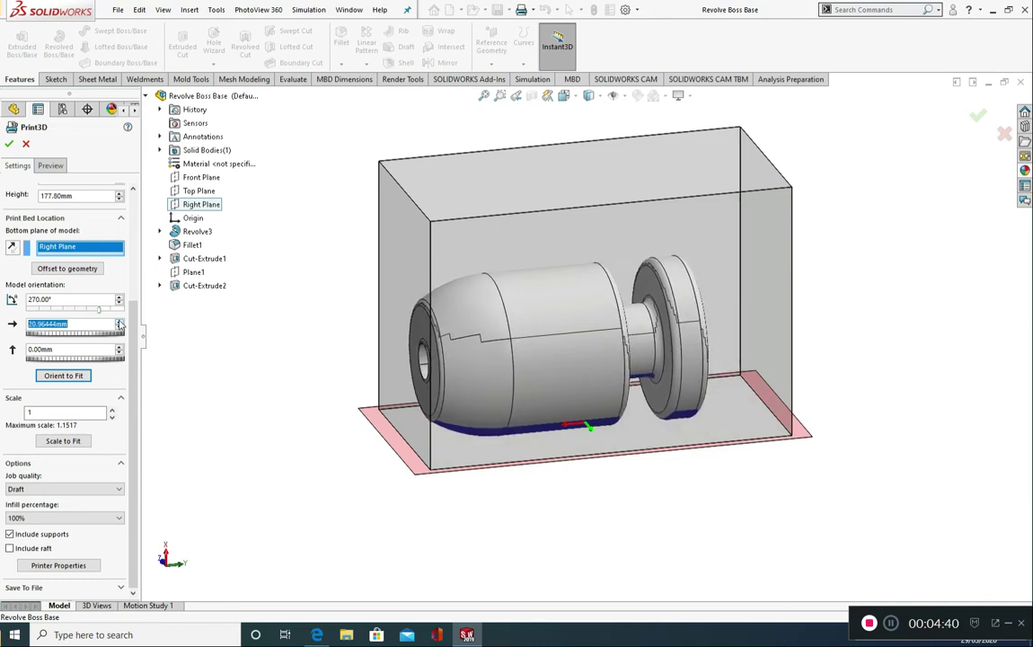
{"action": "left_click", "coordinate": [119, 321]}
{"action": "left_click", "coordinate": [119, 320]}
Shift the model across the print bed to a vertical-direction offset of 16 mm
{"action": "left_click", "coordinate": [119, 346]}
{"action": "left_click", "coordinate": [119, 347]}
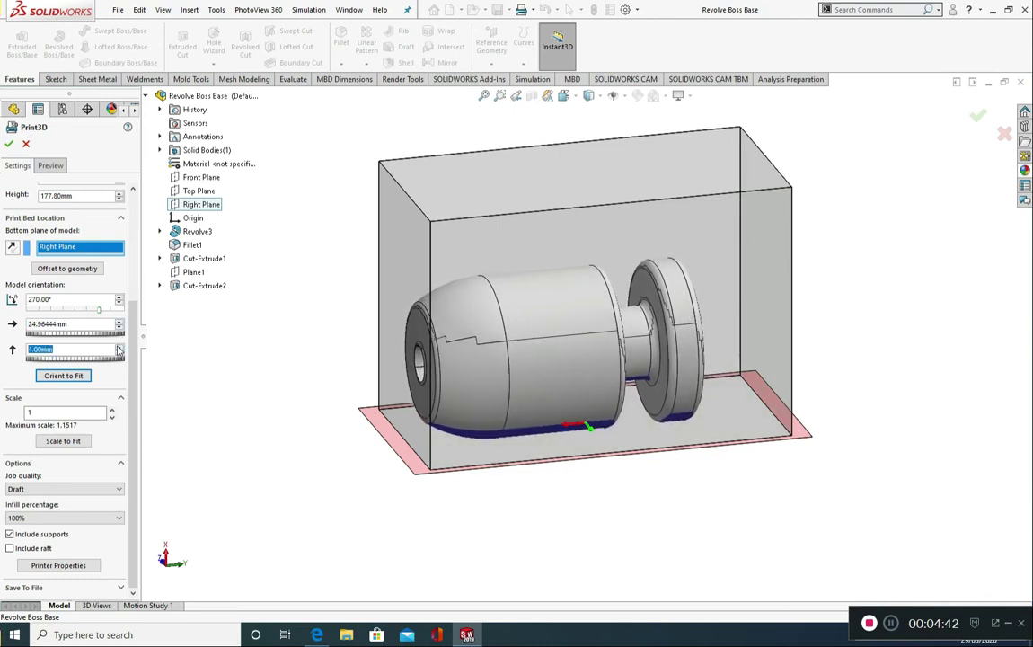
{"action": "left_click", "coordinate": [119, 347]}
{"action": "left_click", "coordinate": [118, 346]}
{"action": "left_click", "coordinate": [118, 347]}
{"action": "left_click", "coordinate": [118, 347]}
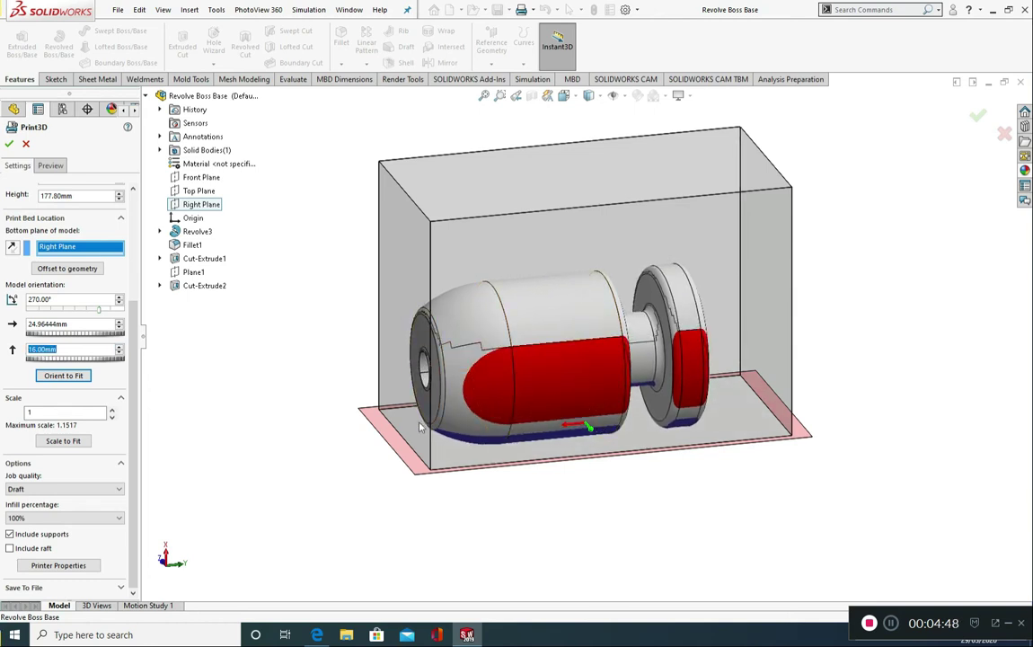
Reduce the model's vertical-direction offset on the print bed to 7 mm so it stays inside the print volume
{"action": "middle_click_drag", "start_coordinate": [272, 412], "coordinate": [362, 409]}
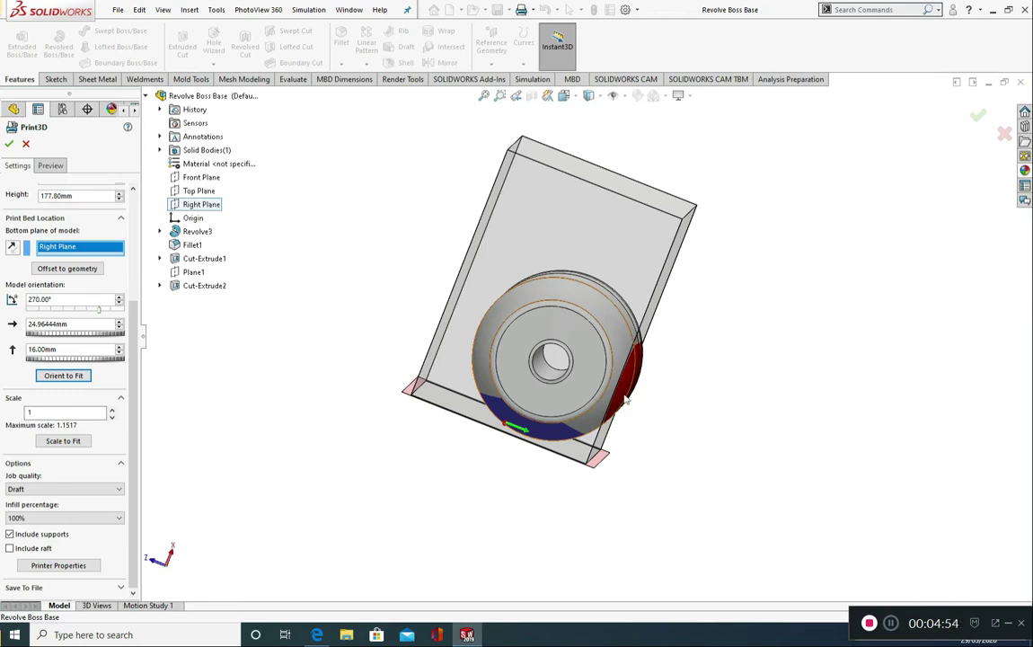
{"action": "middle_click_drag", "start_coordinate": [618, 480], "coordinate": [445, 404]}
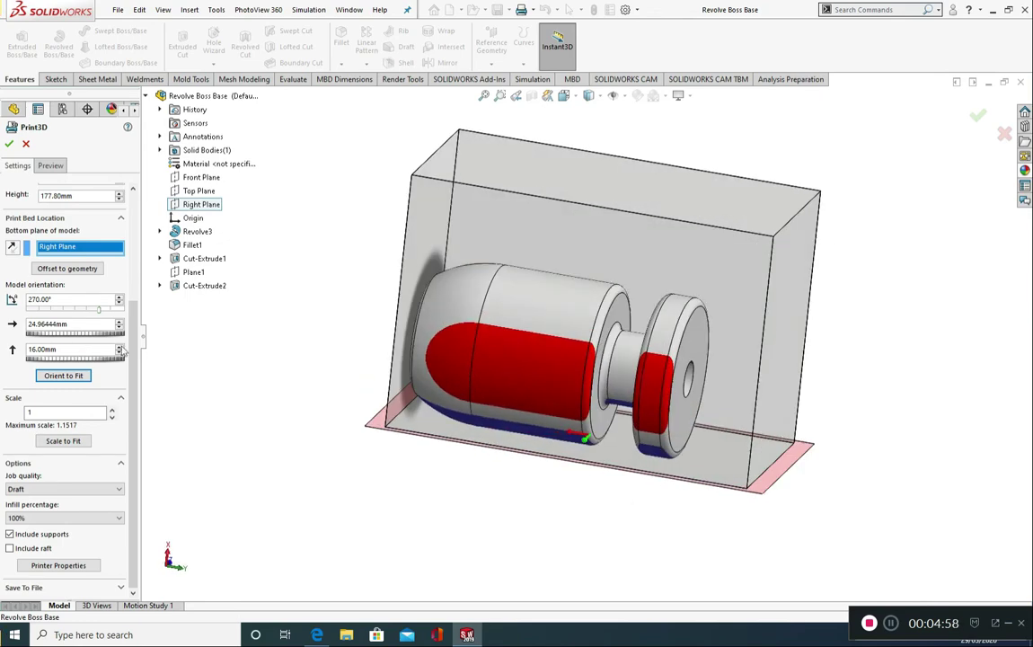
{"action": "left_click", "coordinate": [119, 352]}
{"action": "left_click", "coordinate": [119, 352]}
{"action": "left_click", "coordinate": [119, 352]}
{"action": "left_click", "coordinate": [119, 352]}
{"action": "left_click", "coordinate": [119, 352]}
{"action": "left_click", "coordinate": [119, 352]}
{"action": "left_click", "coordinate": [118, 353]}
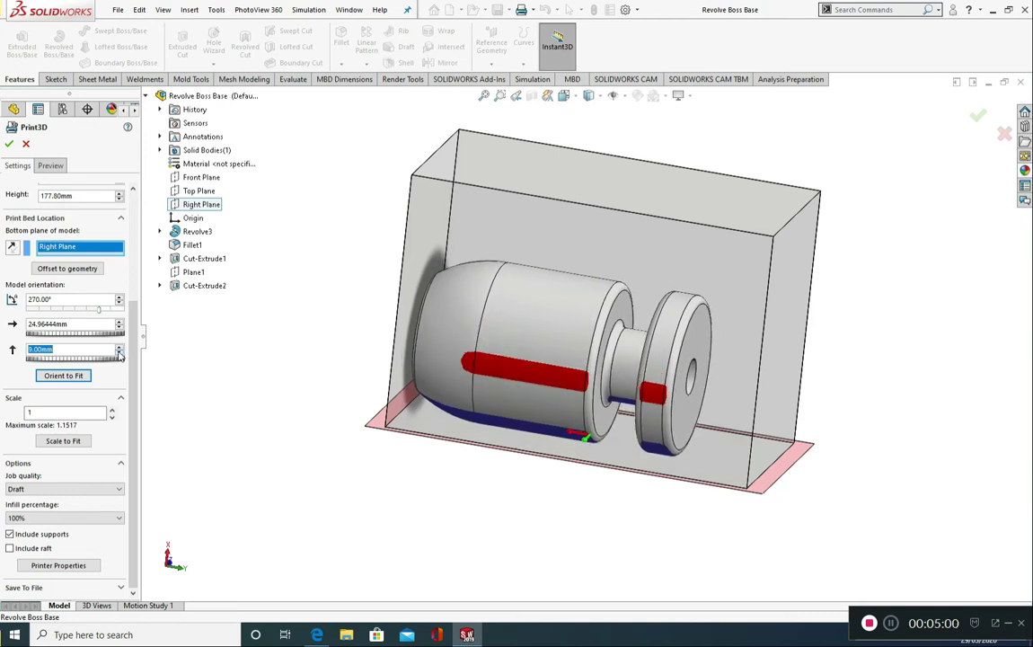
{"action": "left_click", "coordinate": [119, 352]}
{"action": "left_click", "coordinate": [118, 353]}
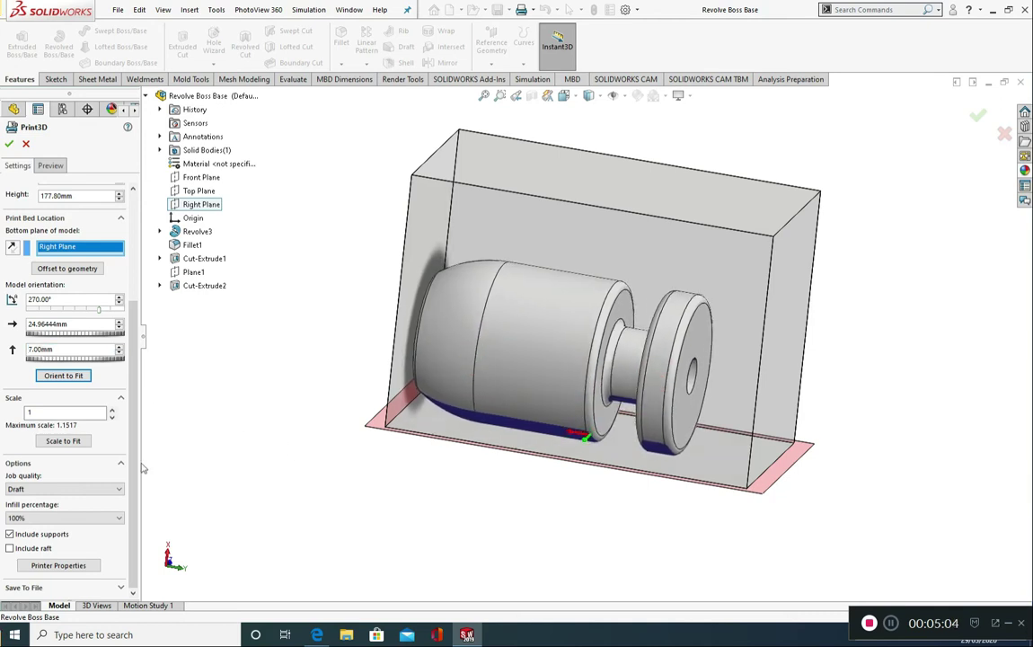
Set the print options to Medium job quality and 100% infill with supports included
{"action": "left_click", "coordinate": [37, 491]}
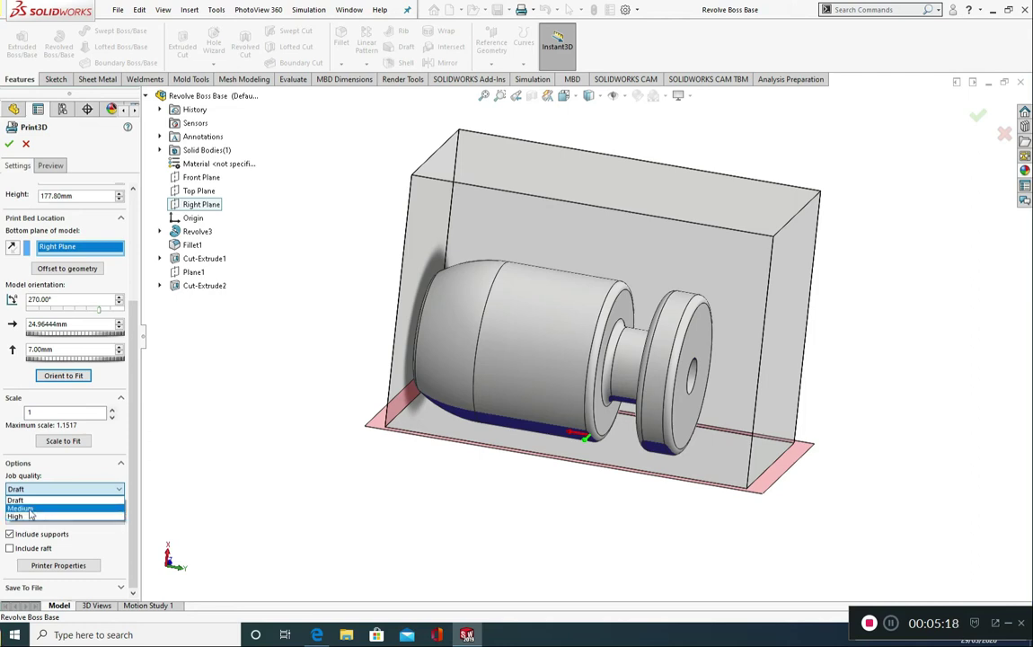
{"action": "left_click", "coordinate": [29, 510]}
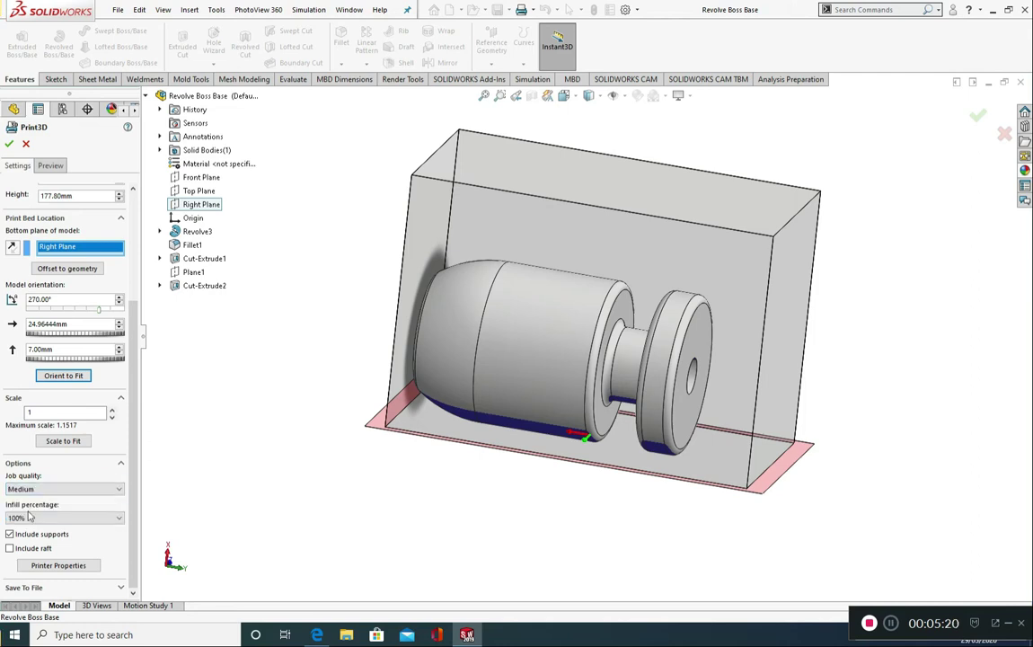
{"action": "left_click", "coordinate": [89, 517]}
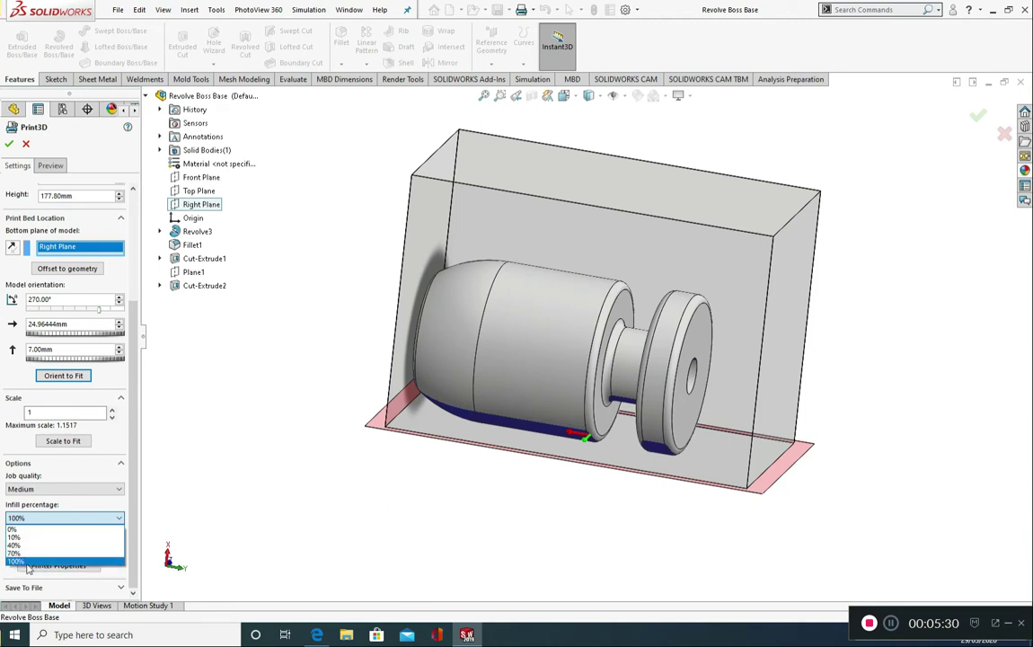
{"action": "left_click", "coordinate": [88, 509]}
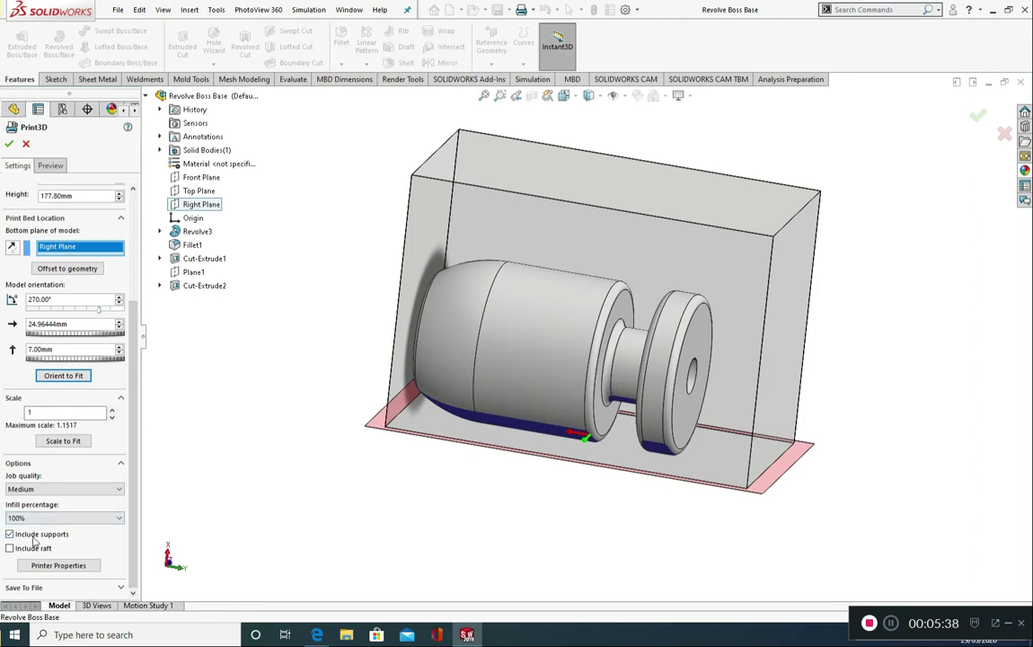
{"action": "left_click", "coordinate": [10, 535]}
{"action": "left_click", "coordinate": [19, 535]}
Change the support face color in the build analysis preview to red
{"action": "left_click", "coordinate": [50, 167]}
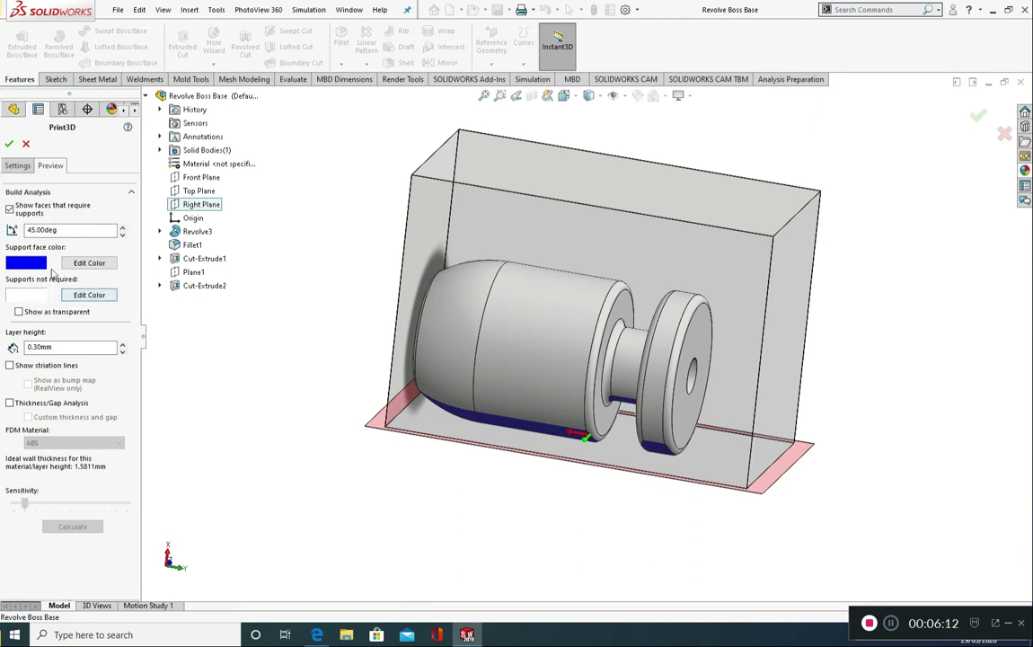
{"action": "left_click", "coordinate": [85, 263]}
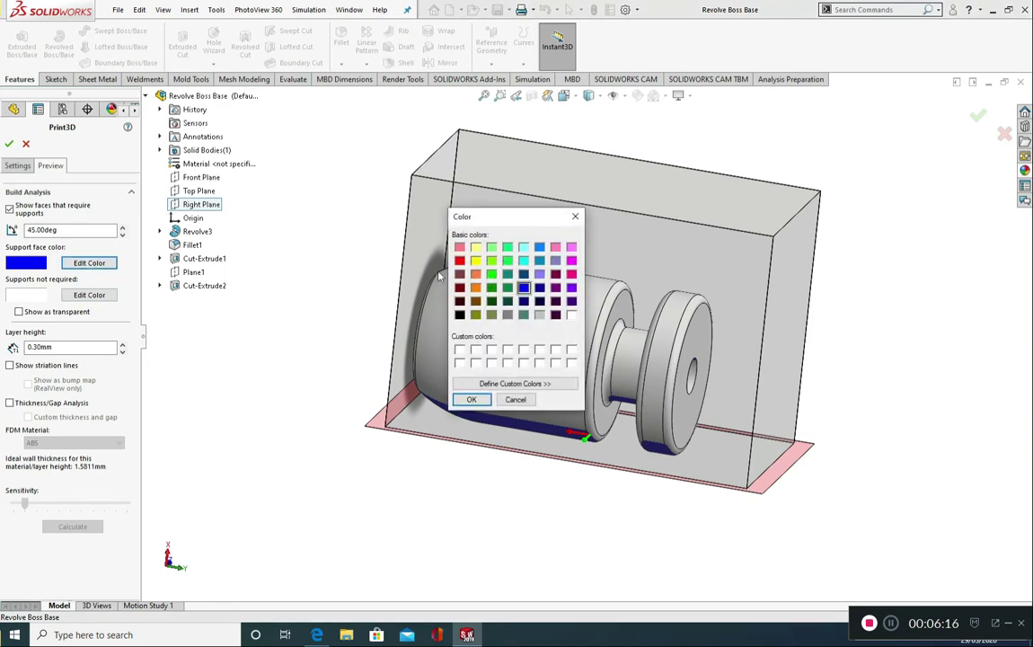
{"action": "left_click", "coordinate": [460, 261]}
{"action": "left_click", "coordinate": [471, 399]}
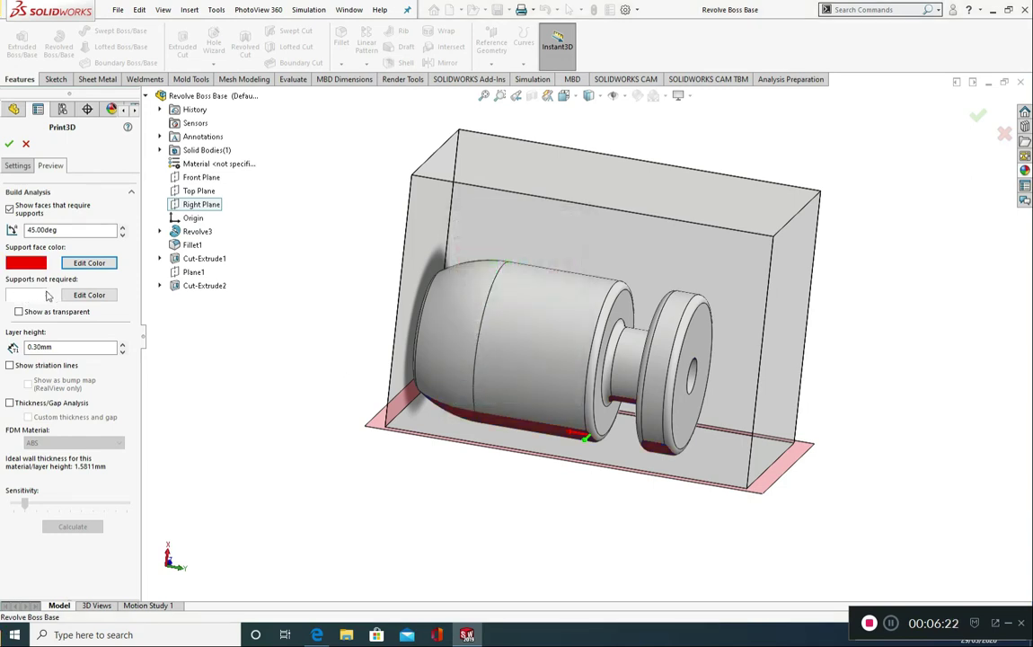
Color the faces that do not require supports bright green in the build analysis preview
{"action": "left_click", "coordinate": [89, 295]}
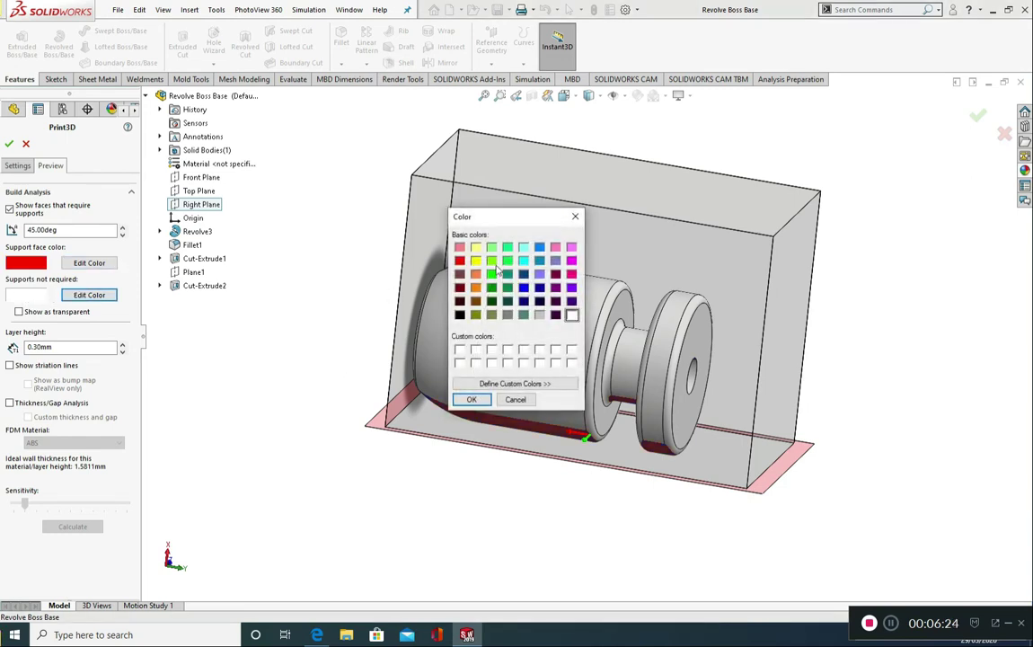
{"action": "left_click", "coordinate": [492, 275]}
{"action": "left_click", "coordinate": [471, 399]}
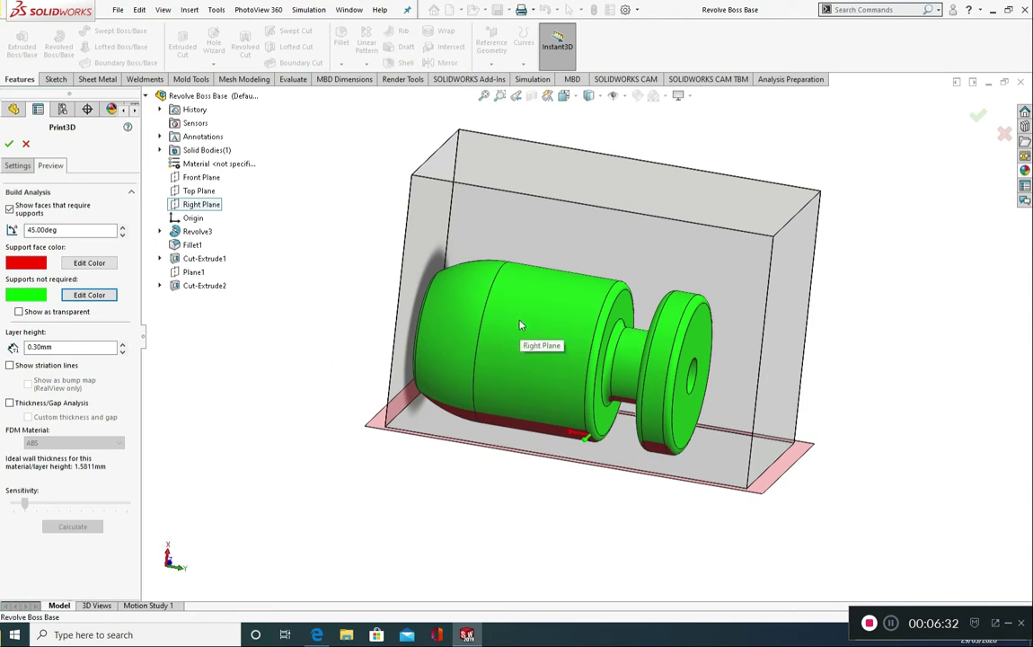
Examine the internal support areas with the support-free faces shown as transparent, and turn the transparency off again
{"action": "middle_click_drag", "start_coordinate": [539, 363], "coordinate": [518, 340]}
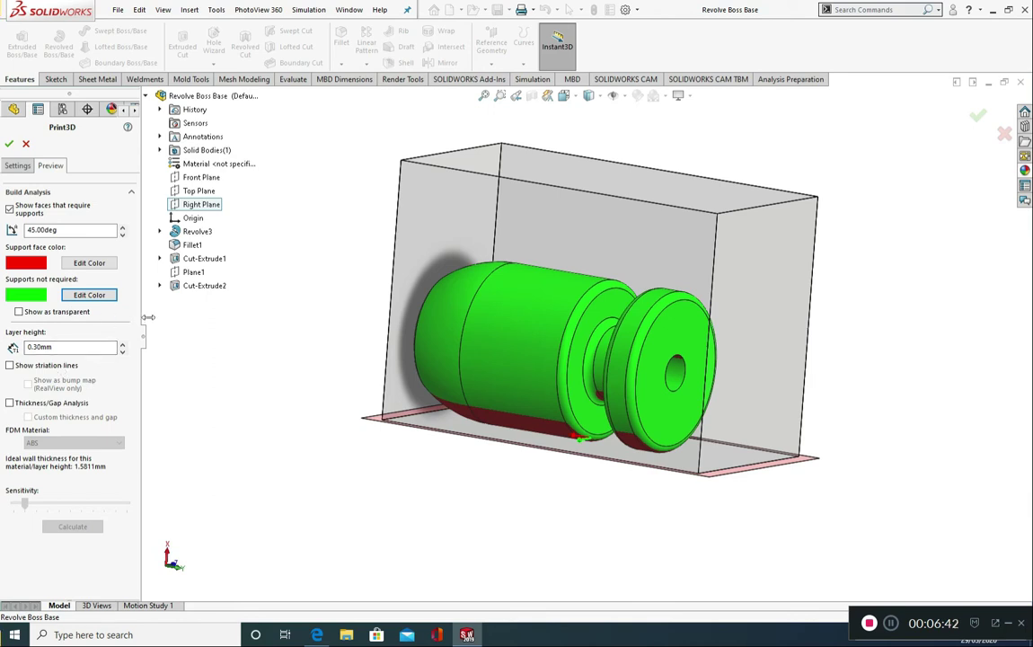
{"action": "scroll", "coordinate": [440, 310], "scroll_direction": "down", "scroll_amount": 2}
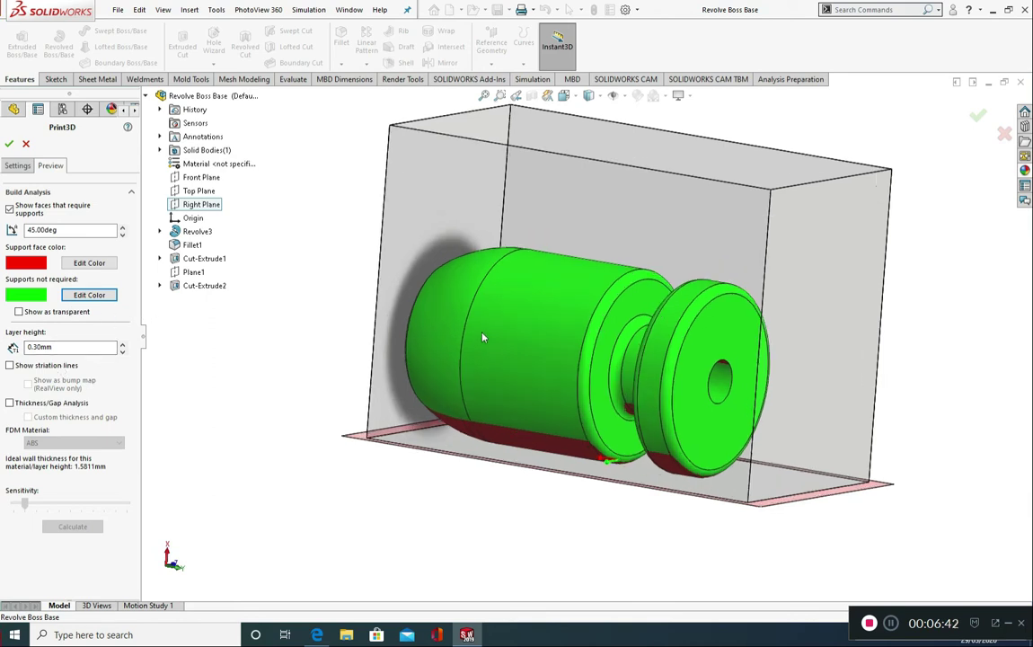
{"action": "left_click", "coordinate": [19, 312]}
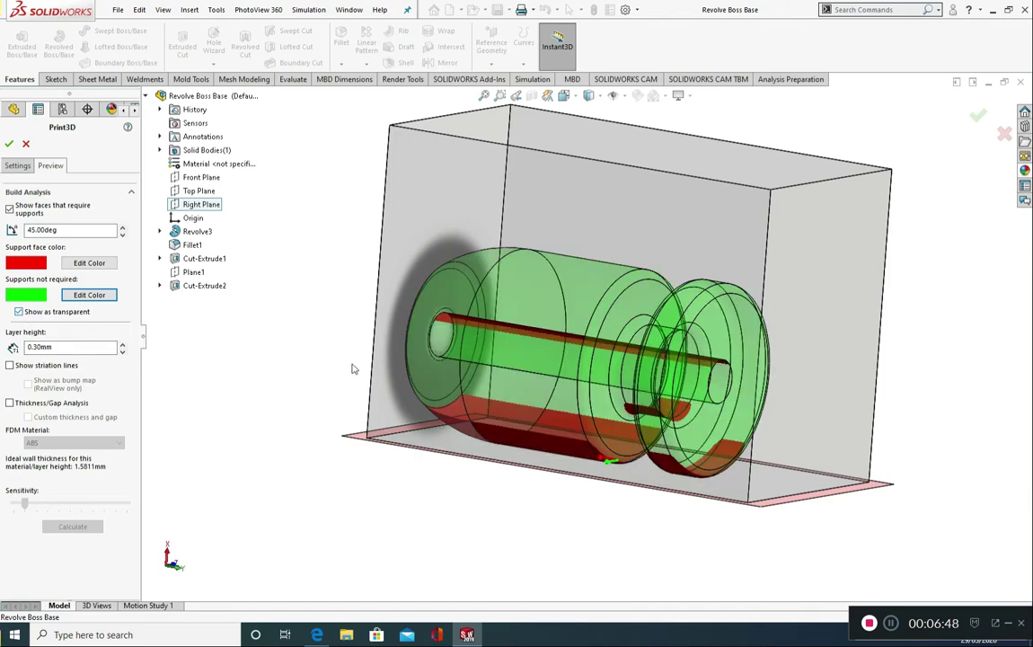
{"action": "scroll", "coordinate": [626, 316], "scroll_direction": "down", "scroll_amount": 2}
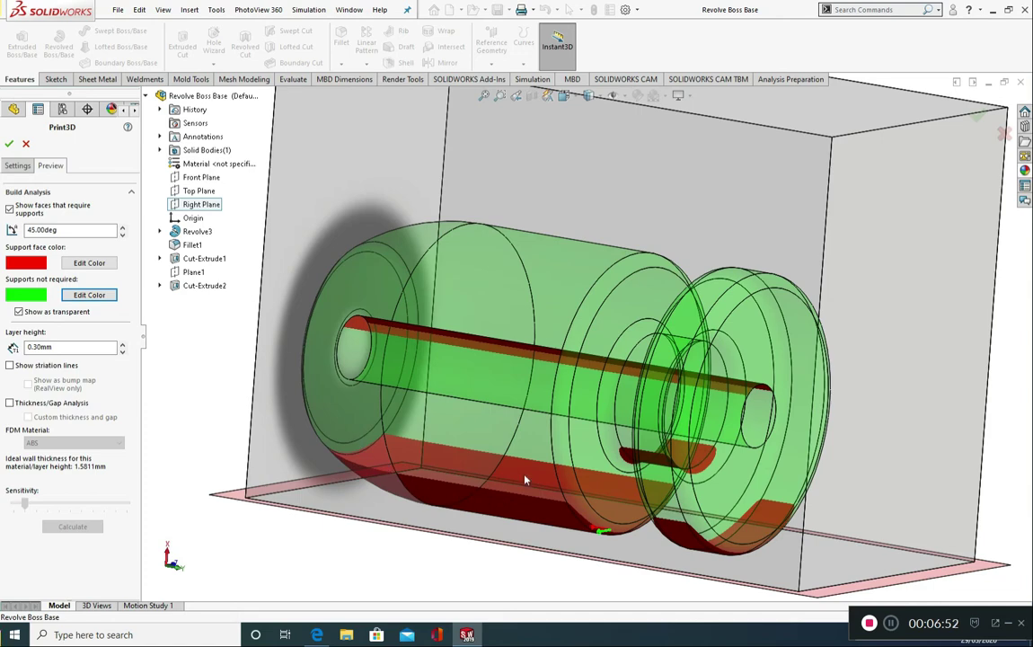
{"action": "left_click", "coordinate": [20, 313]}
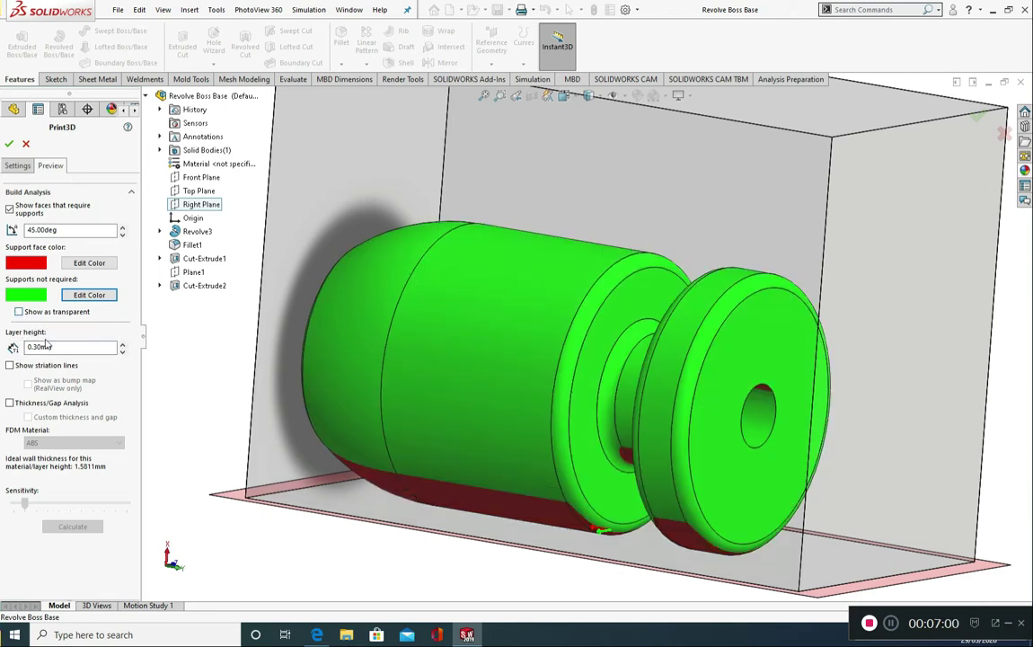
Preview the striation lines on the model for the 0.30 mm layer height, and hide them again
{"action": "left_click_drag", "start_coordinate": [57, 350], "coordinate": [5, 346]}
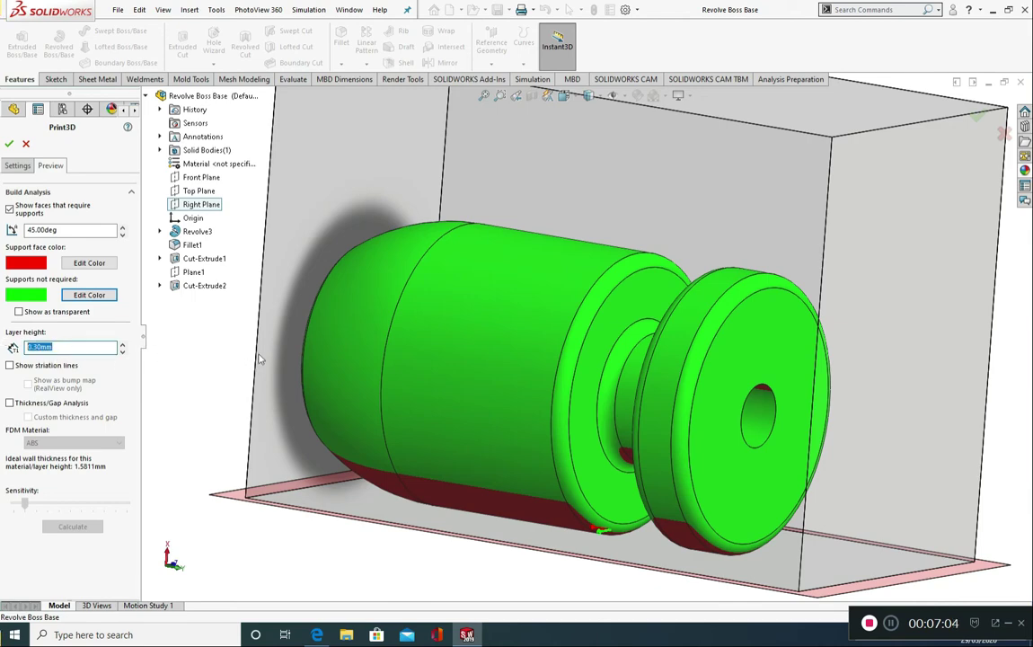
{"action": "middle_click_drag", "start_coordinate": [246, 346], "coordinate": [266, 405]}
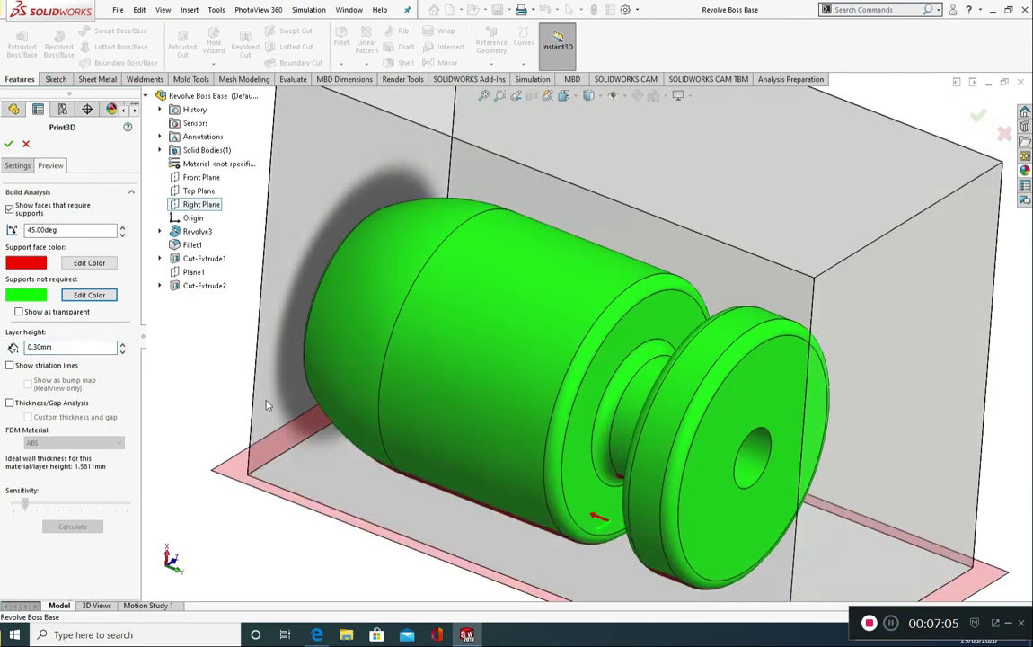
{"action": "double_click", "coordinate": [66, 347]}
{"action": "left_click", "coordinate": [10, 366]}
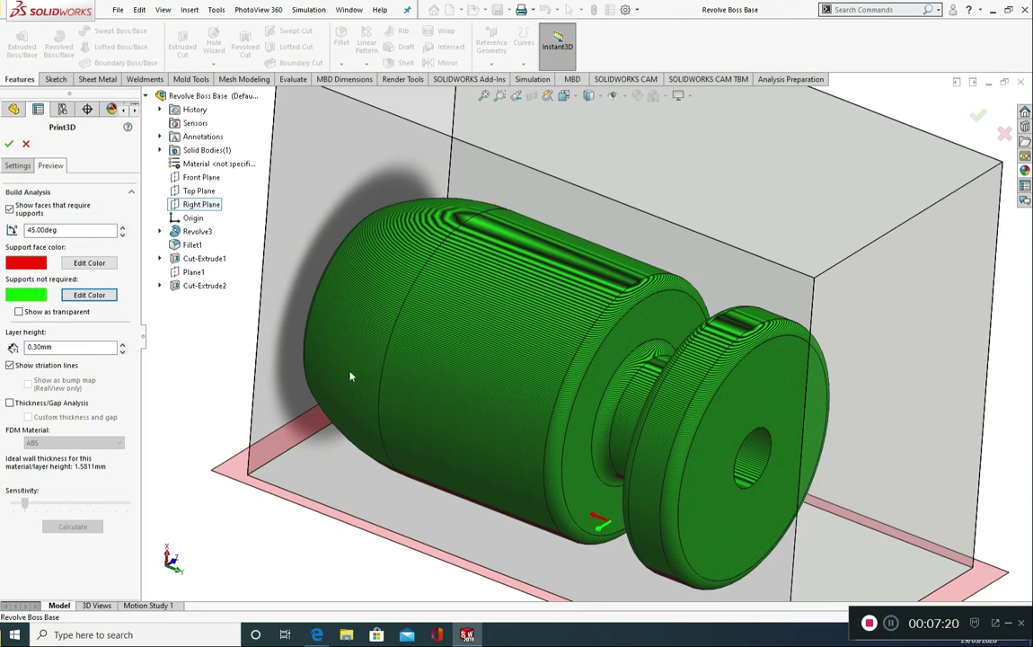
{"action": "left_click", "coordinate": [22, 365]}
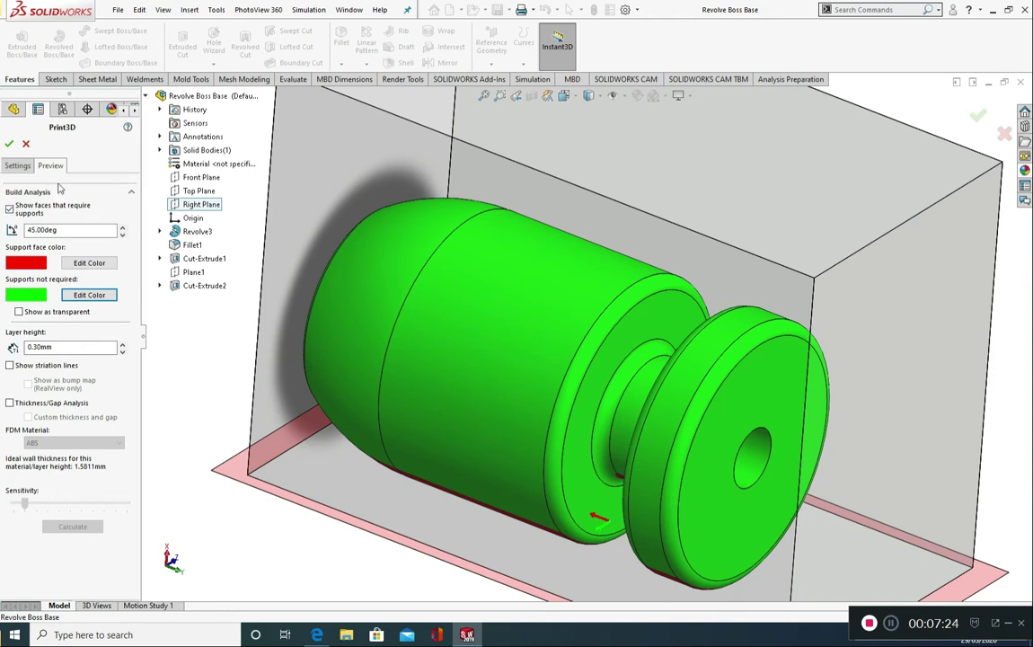
Return to the print settings and choose STL (*.stl) as the format for saving the model to file
{"action": "left_click", "coordinate": [13, 167]}
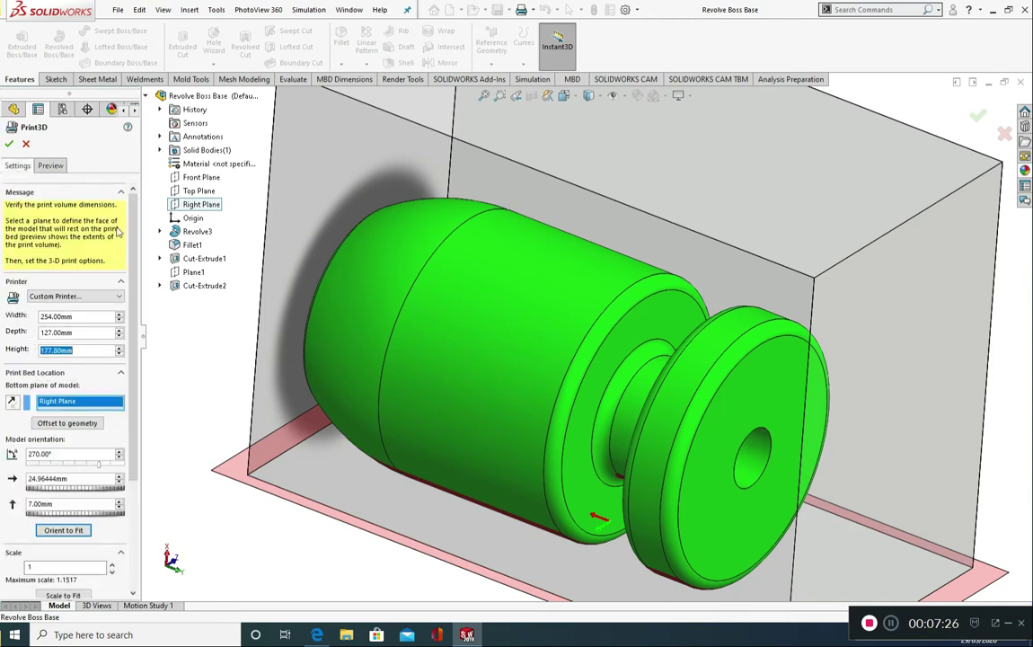
{"action": "scroll", "coordinate": [128, 235], "scroll_direction": "down", "scroll_amount": 3}
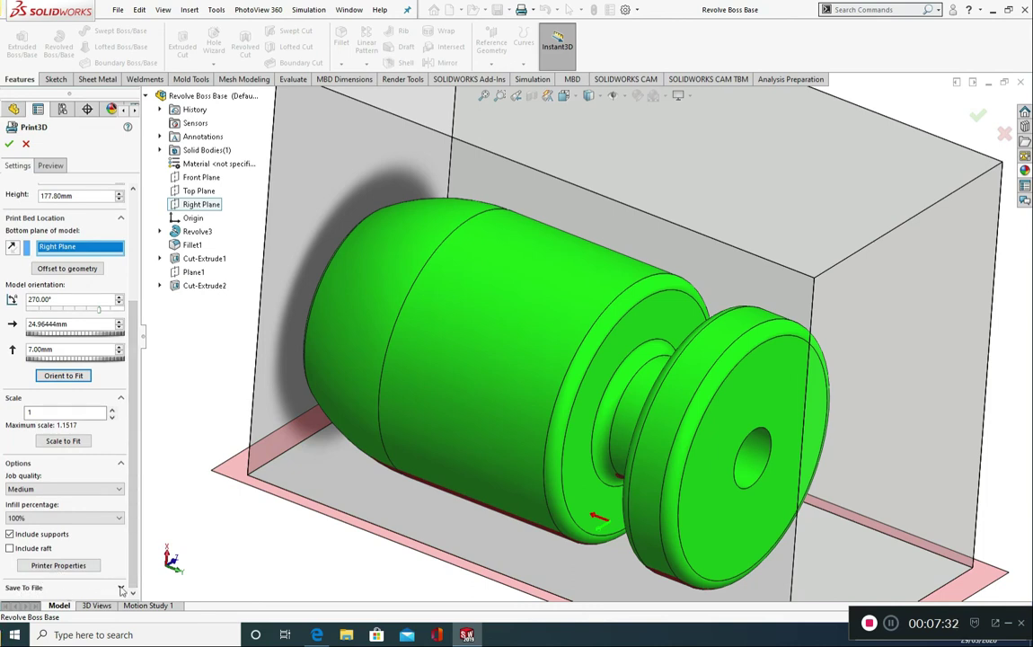
{"action": "scroll", "coordinate": [130, 566], "scroll_direction": "down", "scroll_amount": 1}
{"action": "scroll", "coordinate": [130, 567], "scroll_direction": "down", "scroll_amount": 1}
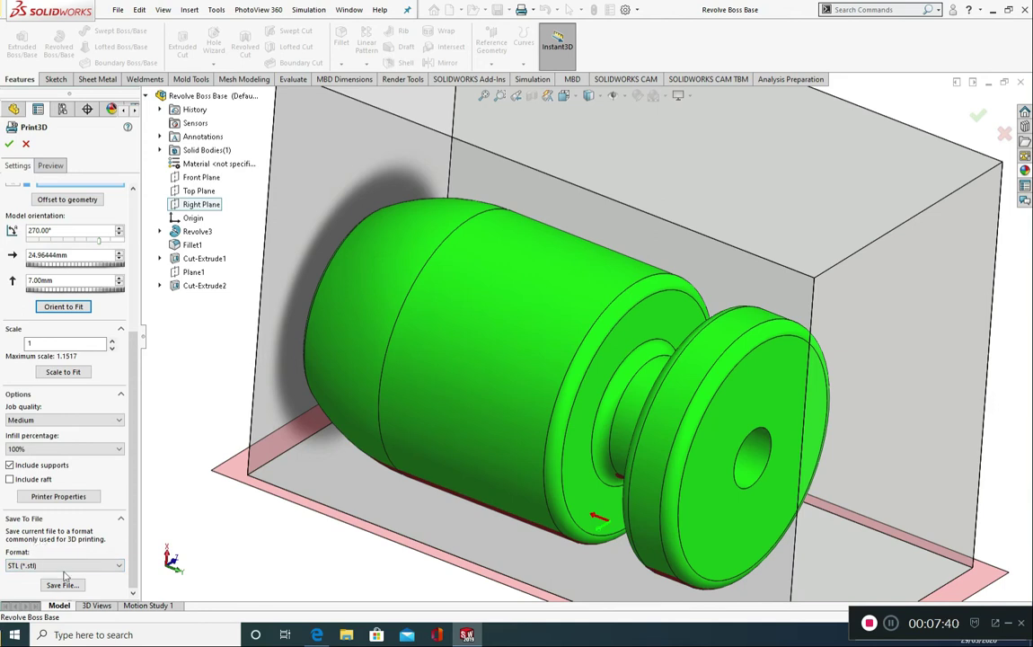
{"action": "left_click", "coordinate": [119, 565]}
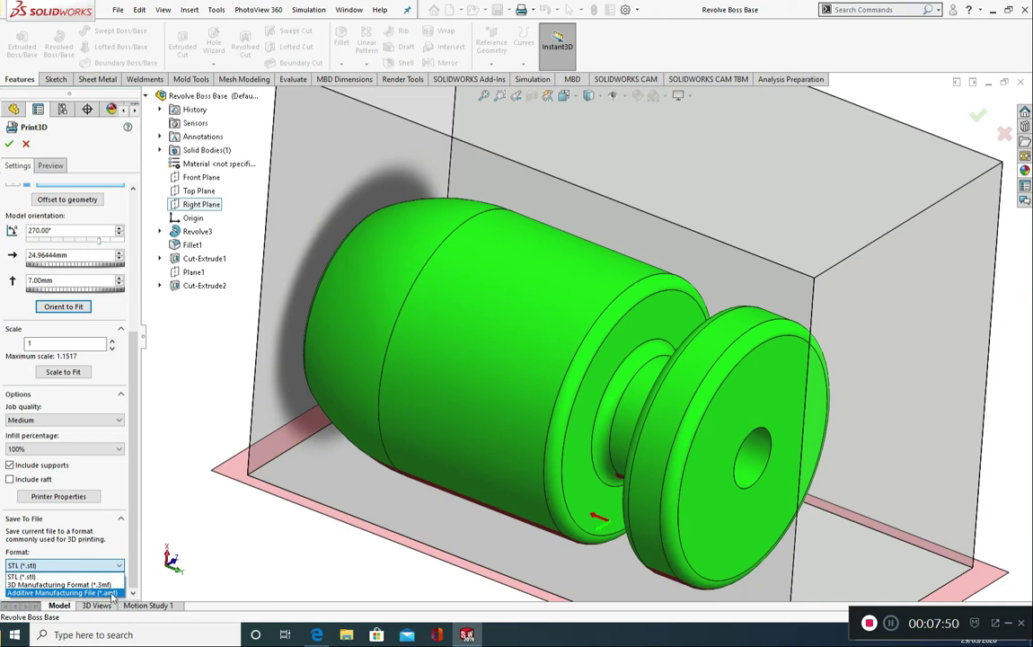
{"action": "left_click", "coordinate": [24, 578]}
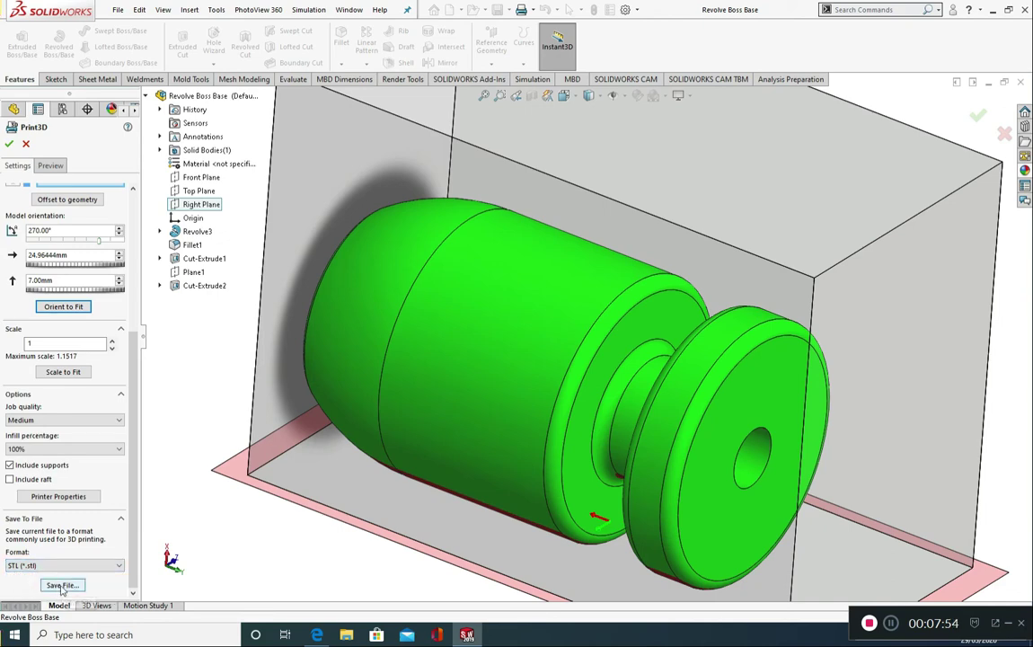
Save the model as the STL file Revolve Boss Base in the desktop folder 3D Printing Files and accept the export
{"action": "left_click", "coordinate": [60, 585]}
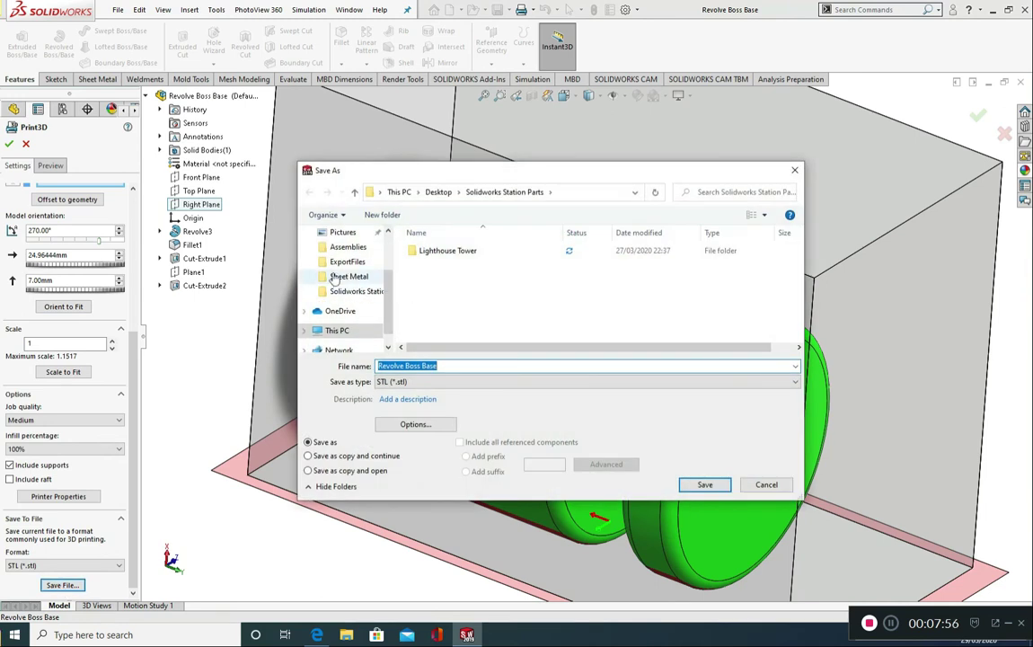
{"action": "left_click", "coordinate": [439, 191]}
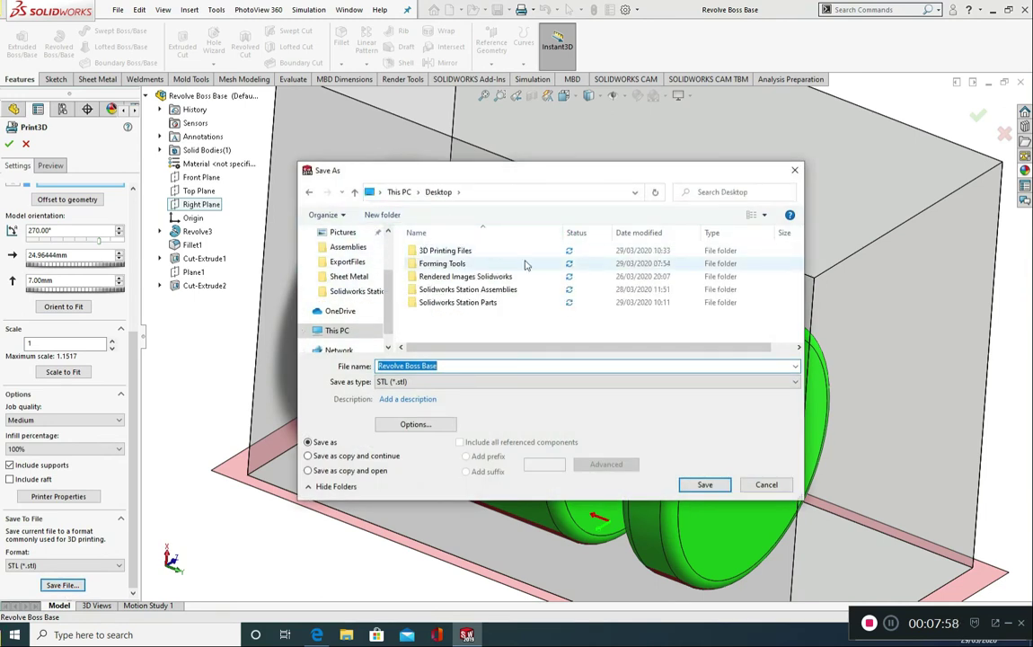
{"action": "left_click", "coordinate": [421, 252]}
{"action": "double_click", "coordinate": [426, 254]}
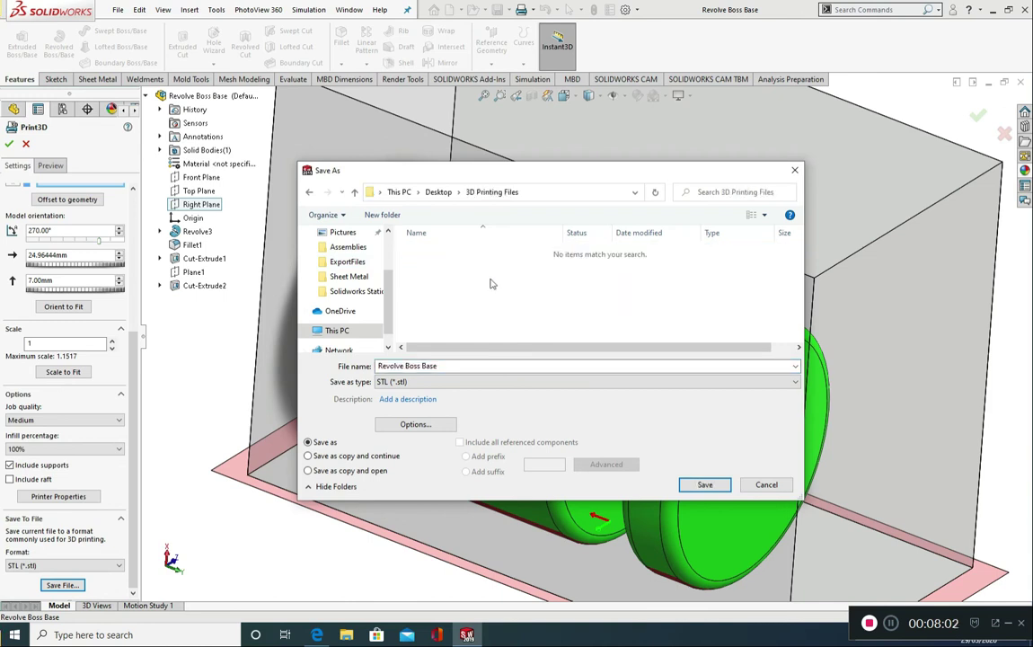
{"action": "left_click", "coordinate": [439, 366]}
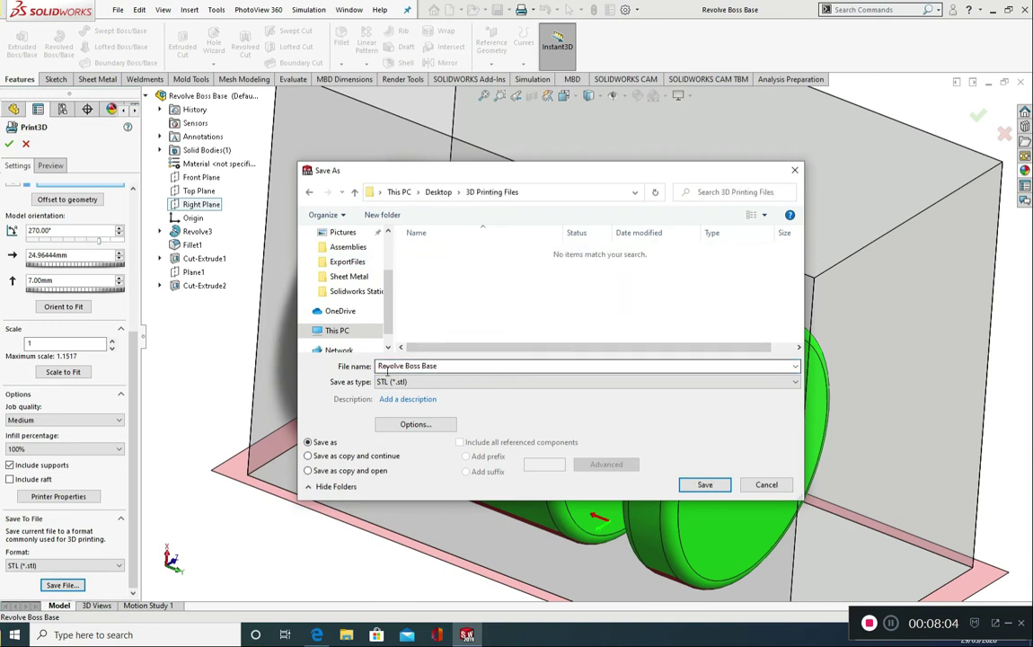
{"action": "triple_click", "coordinate": [447, 367]}
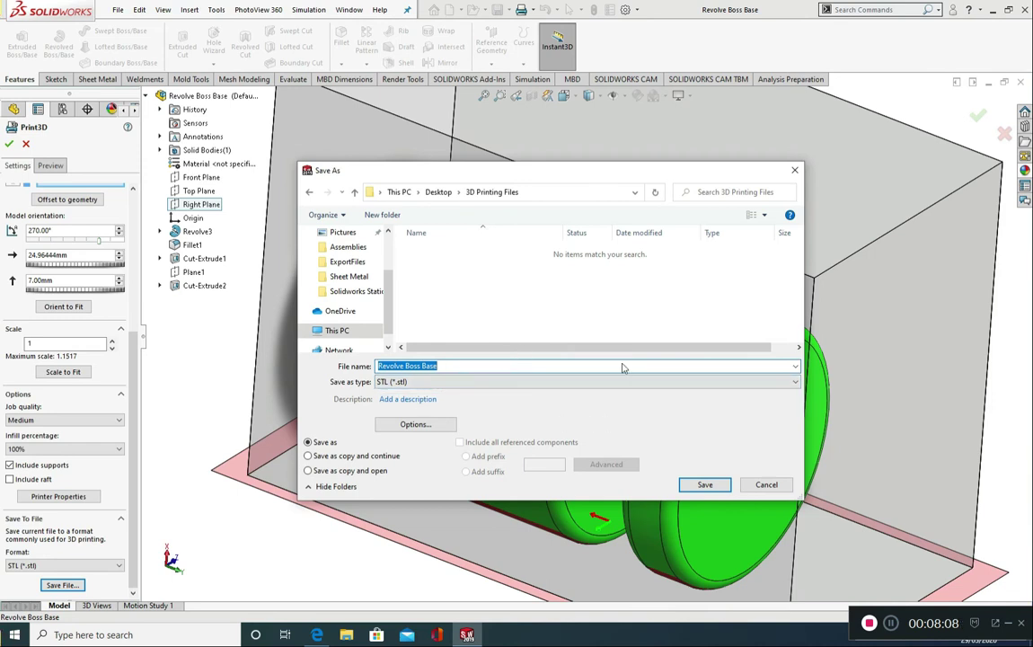
{"action": "left_click", "coordinate": [705, 486]}
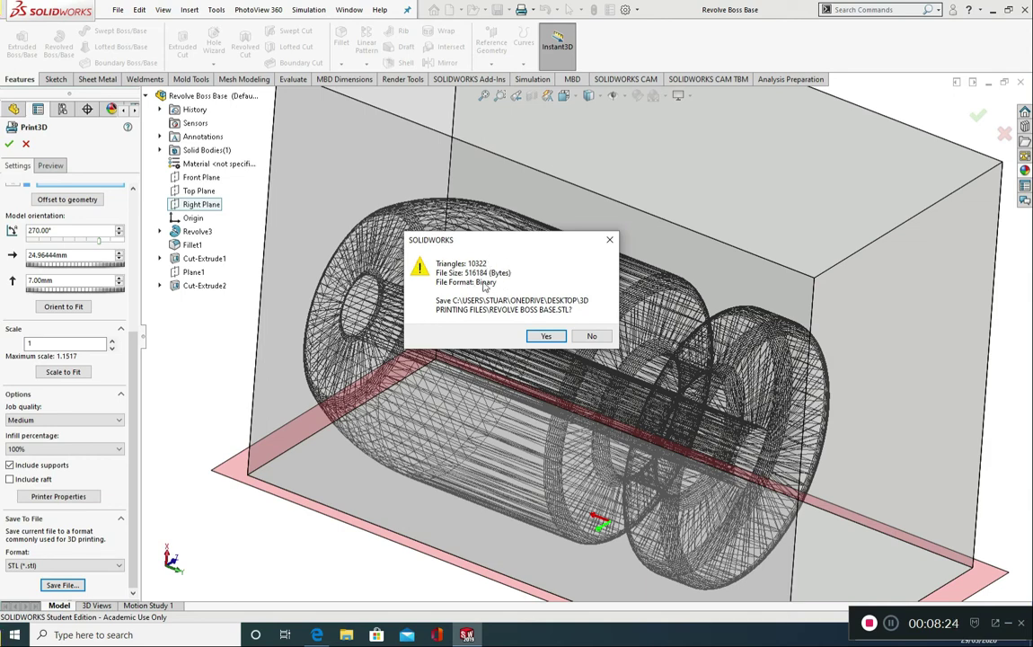
{"action": "left_click", "coordinate": [542, 338]}
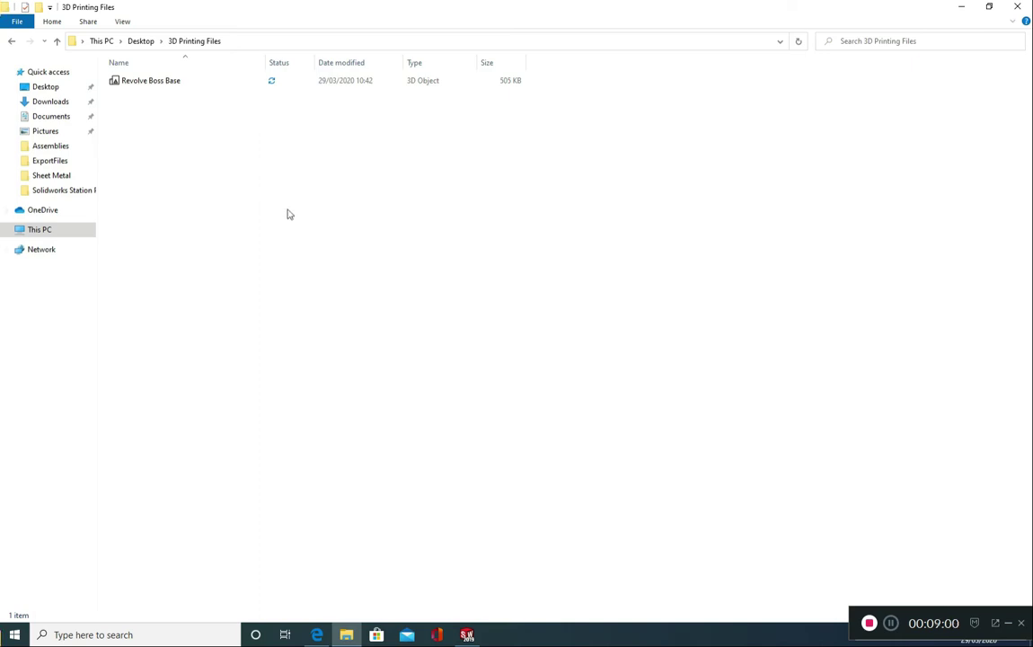
Open the exported Revolve Boss Base file from the folder in Print 3D with mm units, and show its printer selection
{"action": "double_click", "coordinate": [134, 81]}
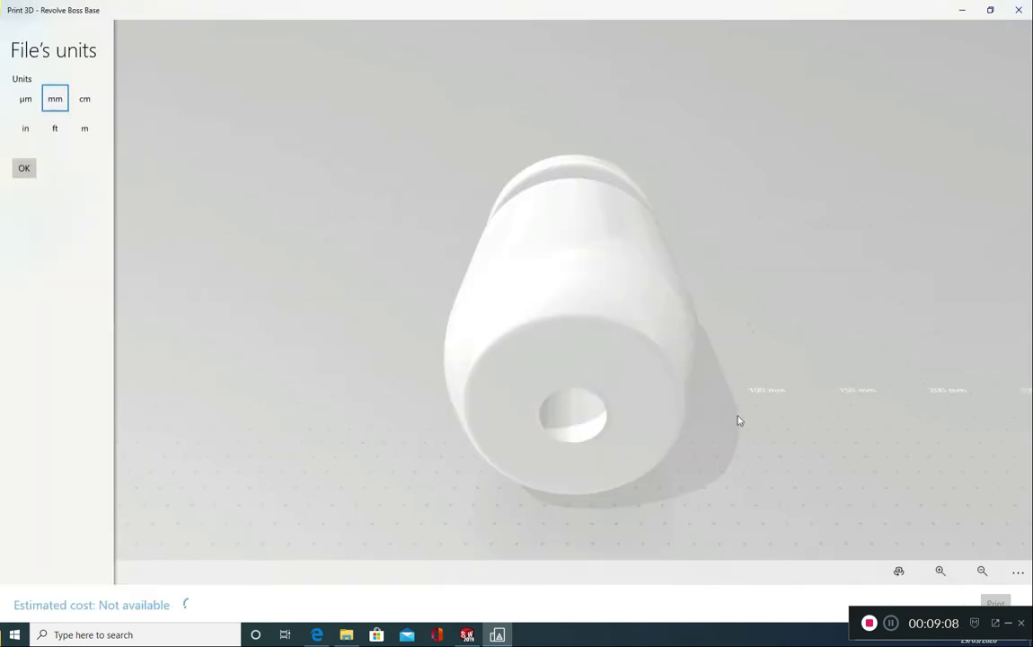
{"action": "left_click", "coordinate": [24, 168]}
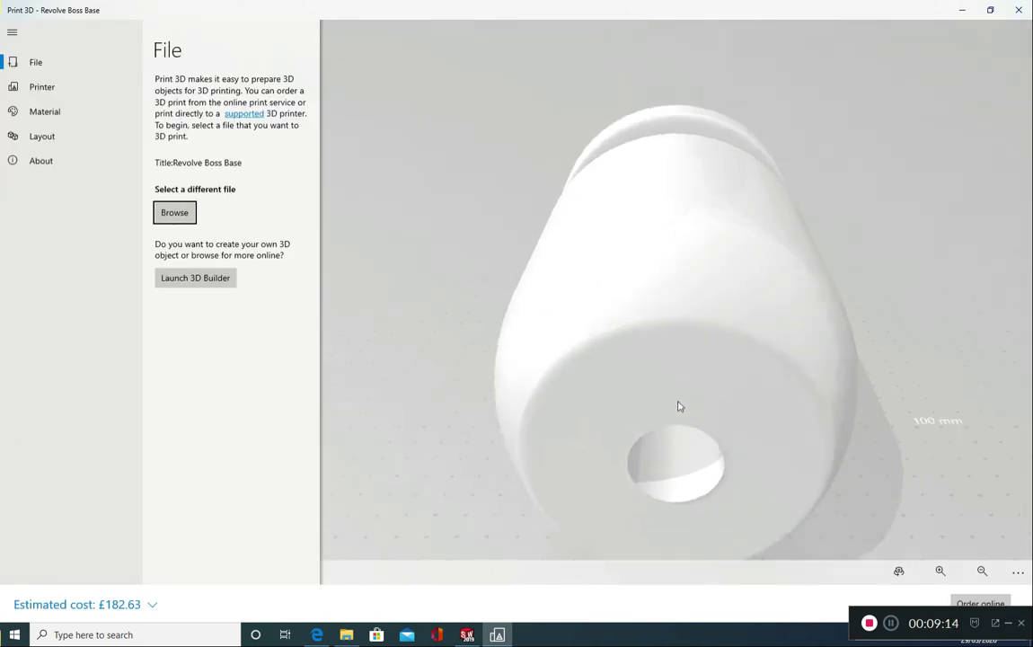
{"action": "scroll", "coordinate": [680, 406], "scroll_direction": "down", "scroll_amount": 4}
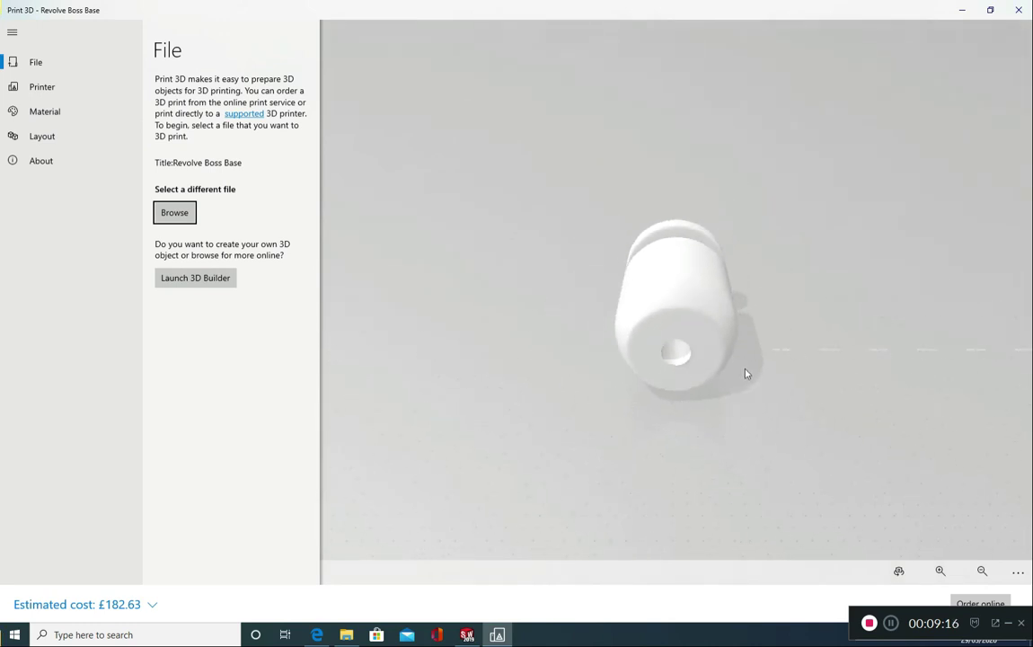
{"action": "left_click_drag", "start_coordinate": [748, 371], "coordinate": [601, 341]}
{"action": "left_click_drag", "start_coordinate": [691, 360], "coordinate": [549, 365]}
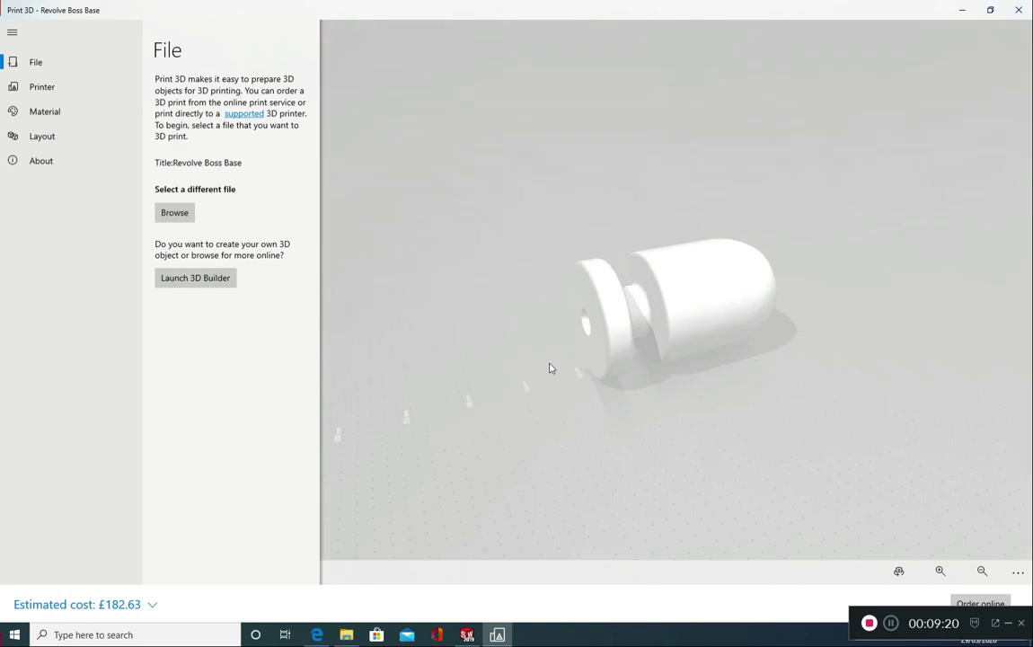
{"action": "left_click", "coordinate": [52, 88]}
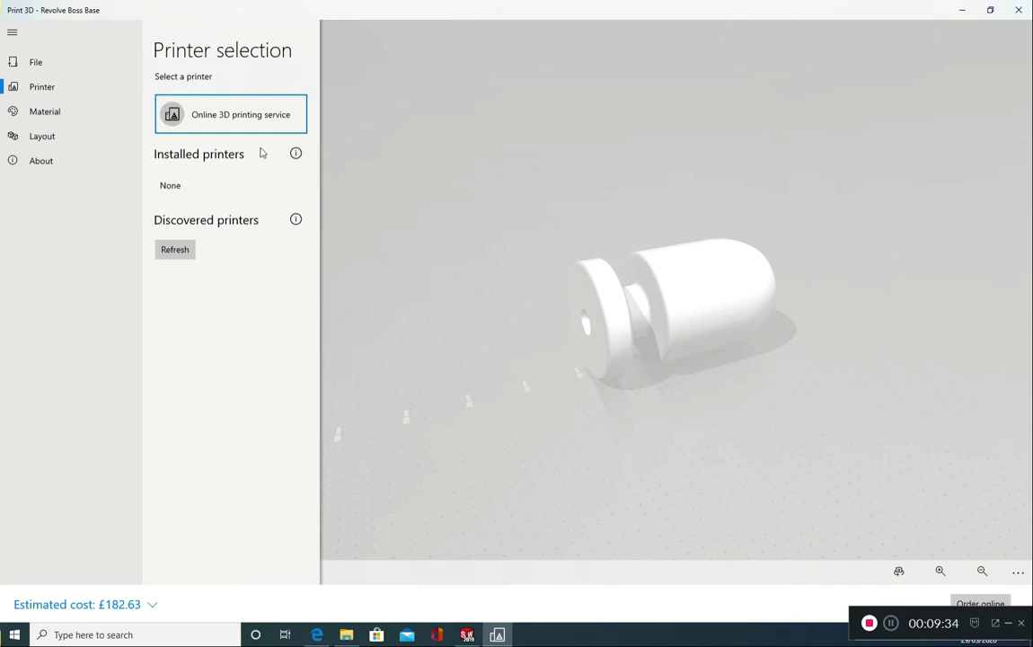
Set the print material type to Polypropylene for the model
{"action": "left_click", "coordinate": [101, 113]}
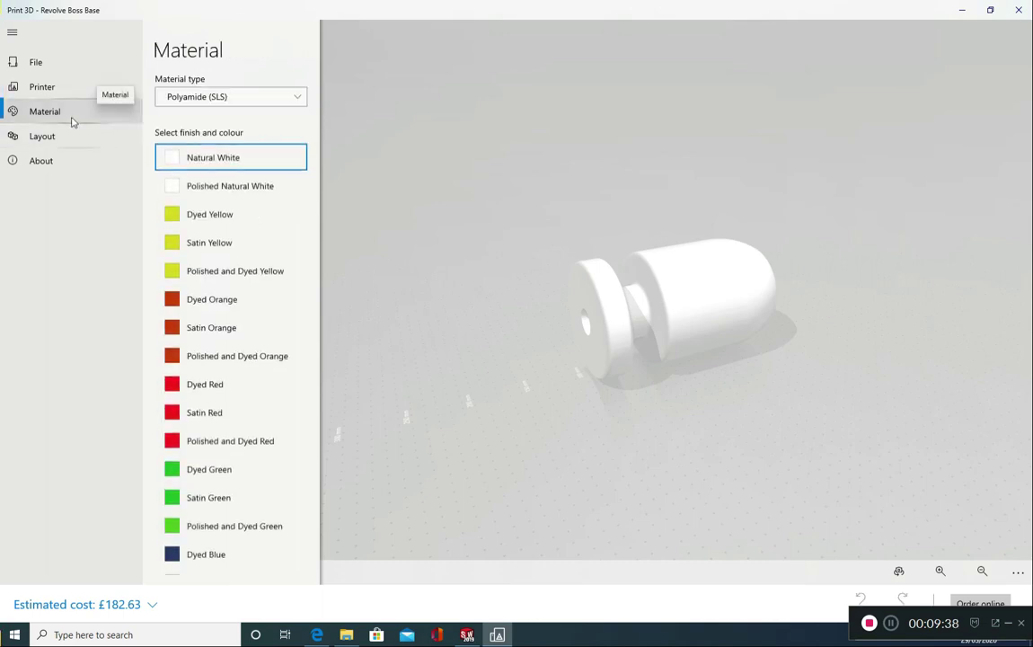
{"action": "left_click", "coordinate": [265, 102]}
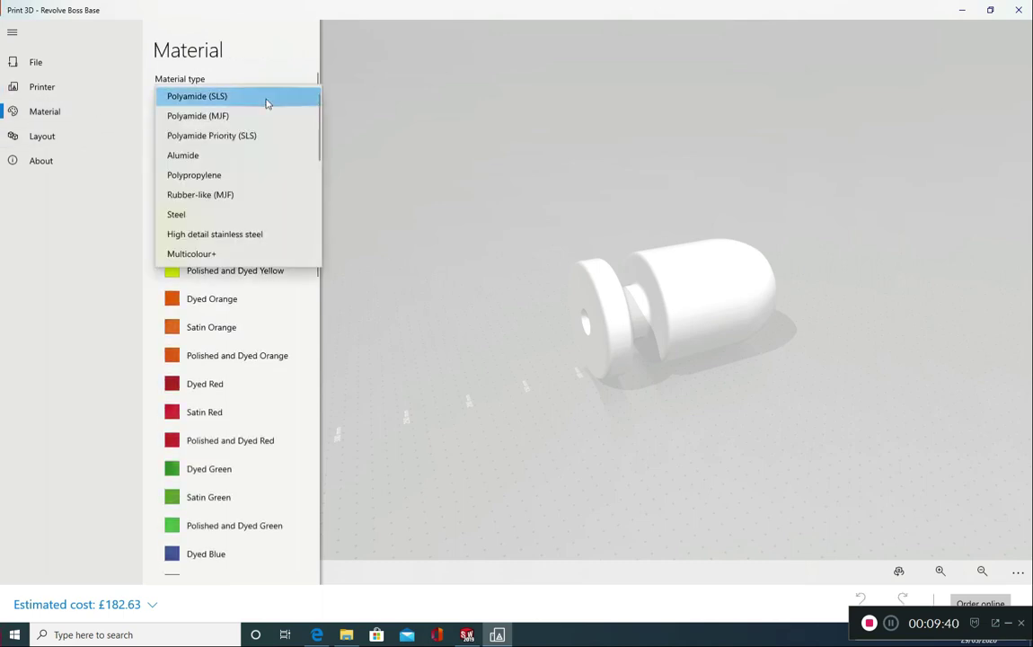
{"action": "left_click", "coordinate": [277, 176]}
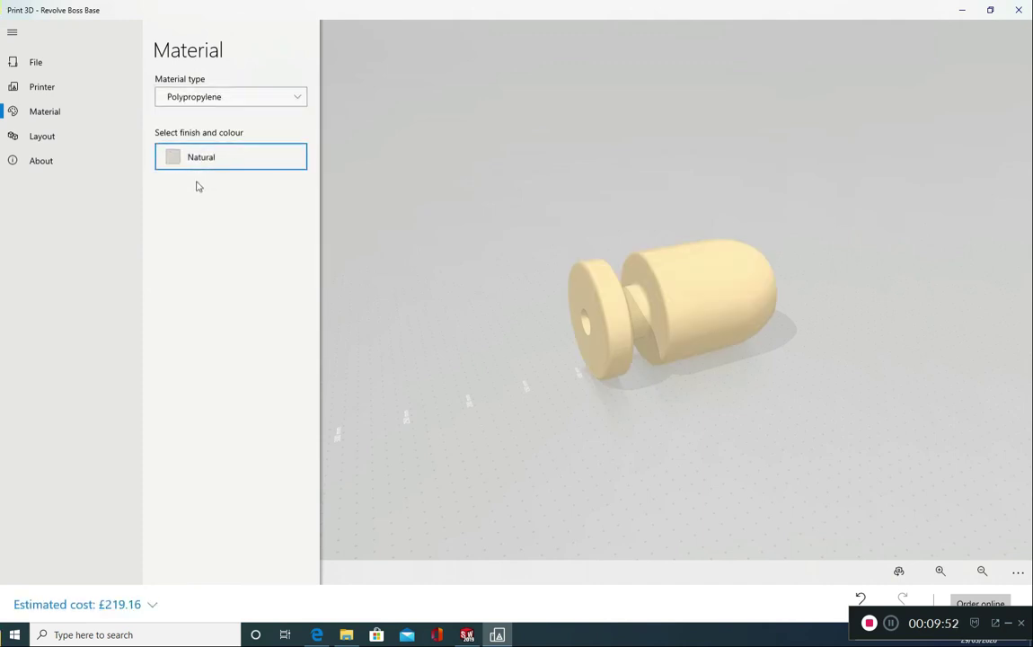
Show the model's layout settings and examine its scale, width, height, depth and the available units
{"action": "left_click", "coordinate": [54, 140]}
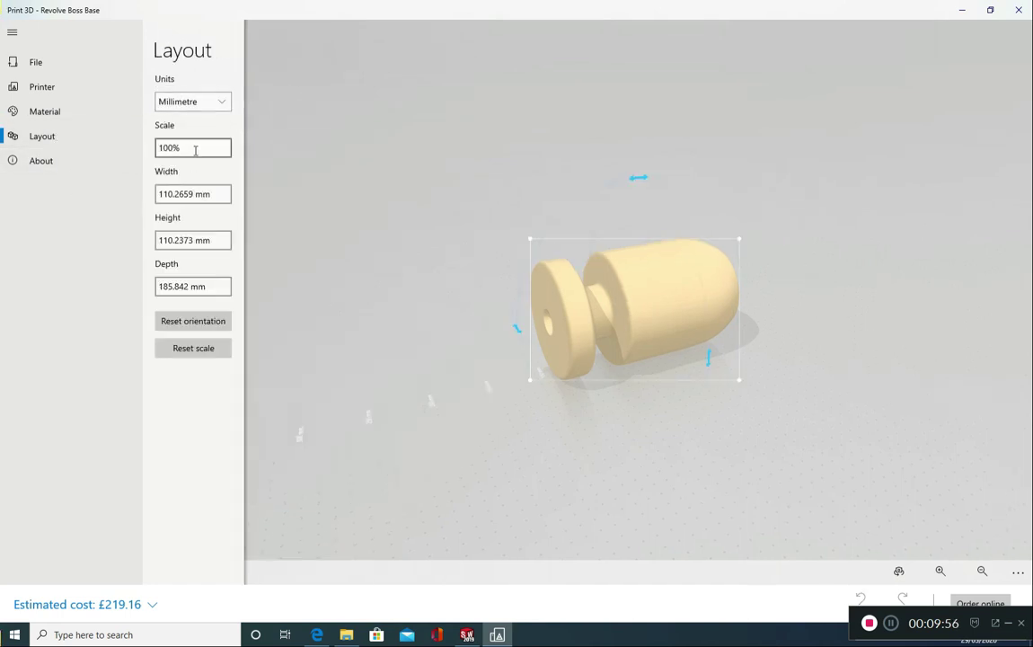
{"action": "left_click", "coordinate": [202, 149]}
{"action": "left_click", "coordinate": [203, 194]}
{"action": "left_click", "coordinate": [215, 240]}
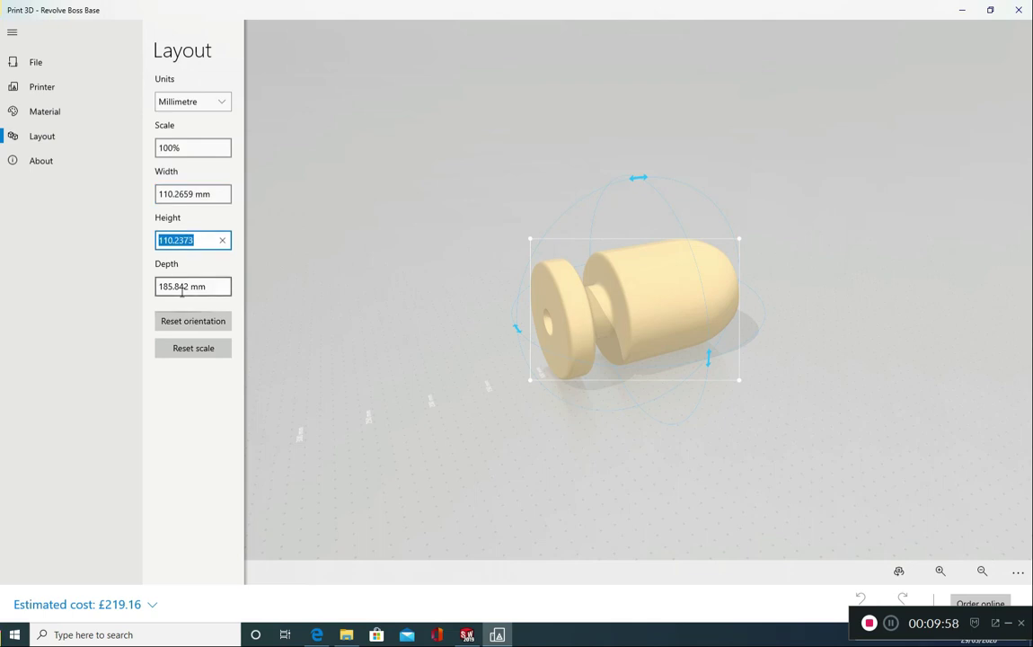
{"action": "left_click", "coordinate": [189, 289]}
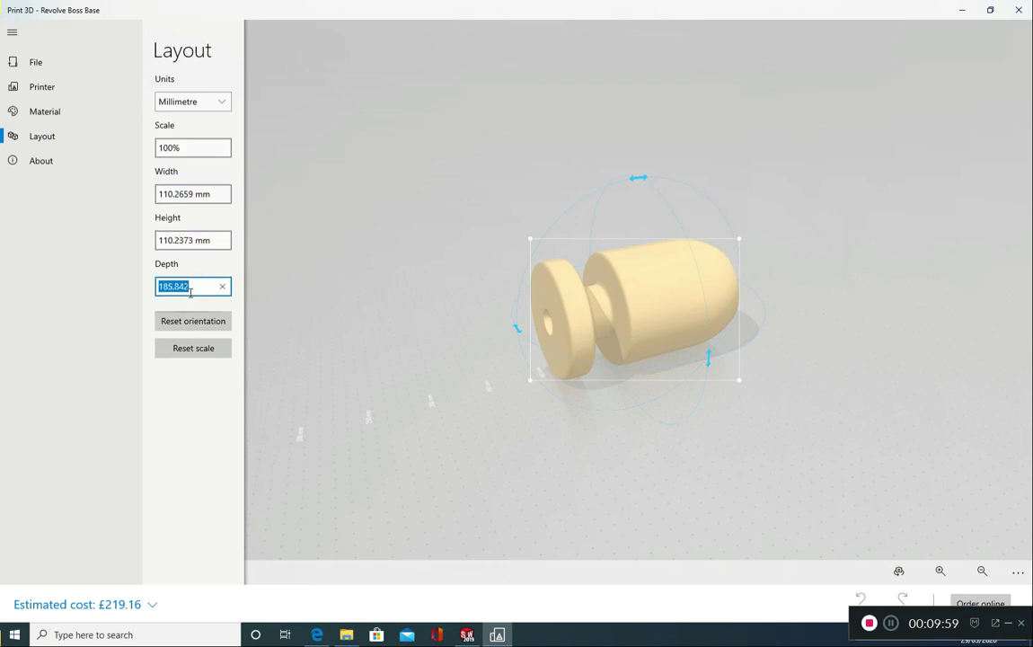
{"action": "left_click", "coordinate": [220, 106]}
{"action": "left_click", "coordinate": [219, 101]}
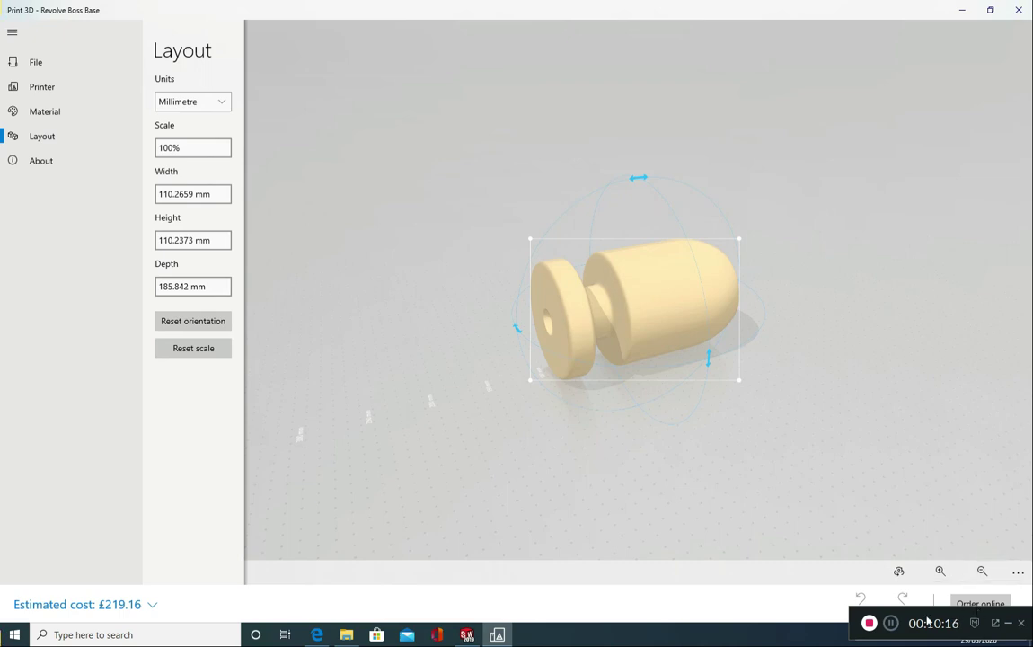
Order the model online, continue to the online print provider's cart and accept the site's cookies
{"action": "left_click_drag", "start_coordinate": [928, 612], "coordinate": [719, 618]}
{"action": "left_click", "coordinate": [981, 604]}
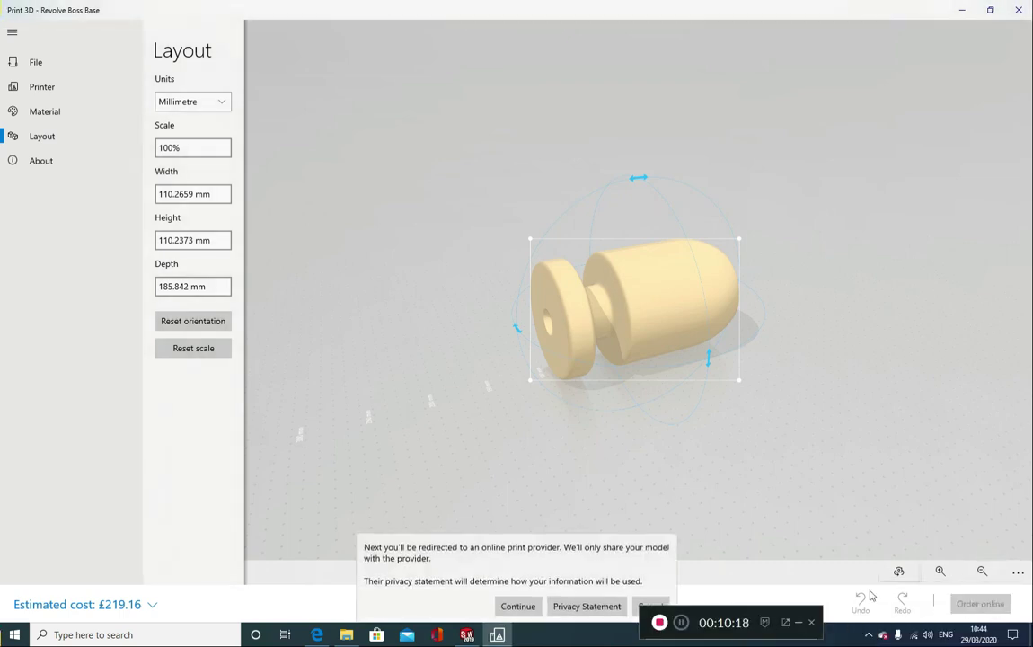
{"action": "left_click", "coordinate": [518, 608]}
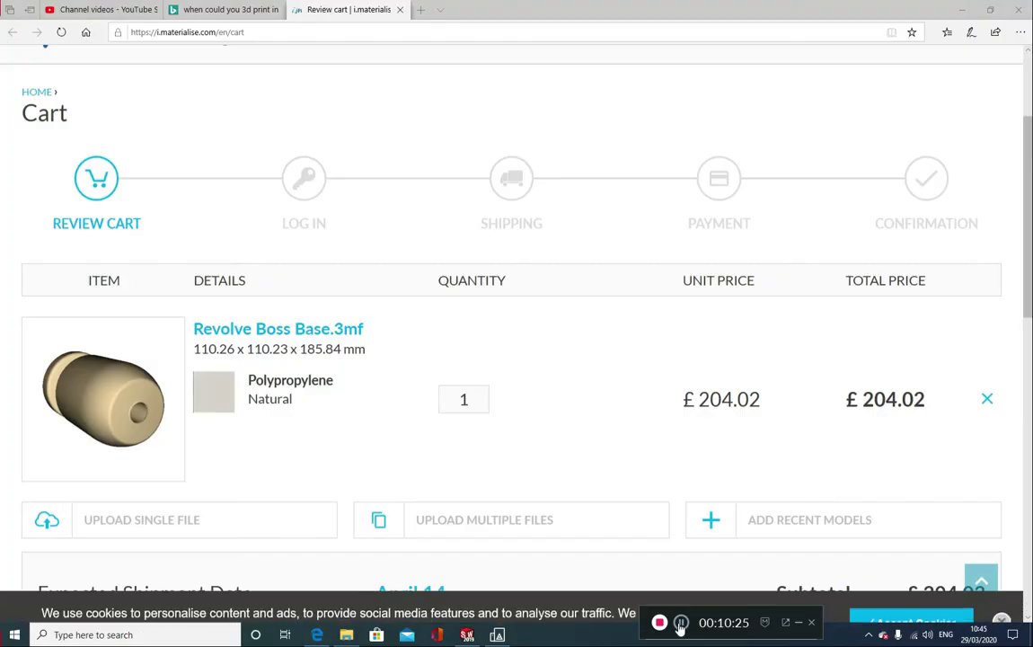
{"action": "left_click", "coordinate": [954, 598]}
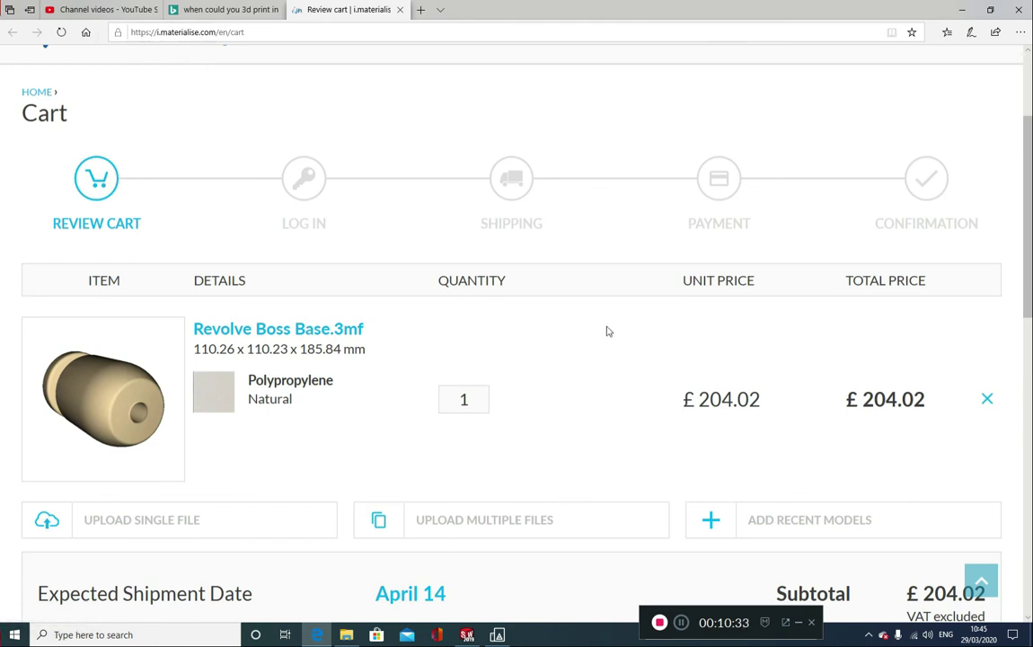
Review the i.materialise cart for the Revolve Boss Base item's size, material, quantity, price and expected shipment date
{"action": "scroll", "coordinate": [609, 334], "scroll_direction": "up", "scroll_amount": 1}
{"action": "scroll", "coordinate": [609, 338], "scroll_direction": "down", "scroll_amount": 1}
{"action": "scroll", "coordinate": [856, 422], "scroll_direction": "down", "scroll_amount": 2}
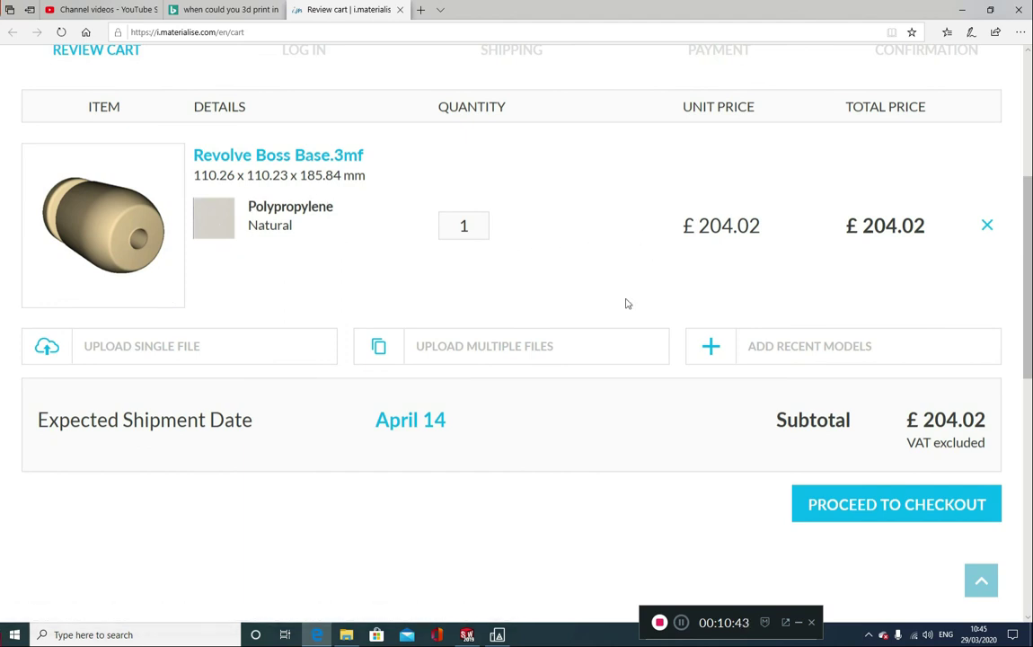
{"action": "scroll", "coordinate": [507, 422], "scroll_direction": "down", "scroll_amount": 2}
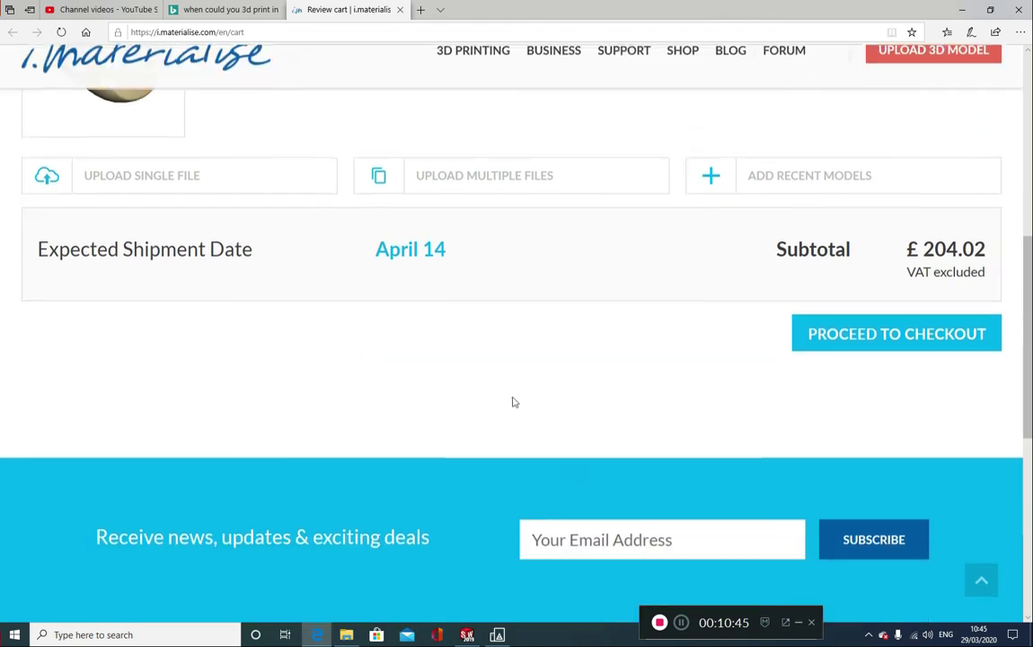
{"action": "scroll", "coordinate": [545, 397], "scroll_direction": "up", "scroll_amount": 5}
{"action": "scroll", "coordinate": [854, 504], "scroll_direction": "down", "scroll_amount": 2}
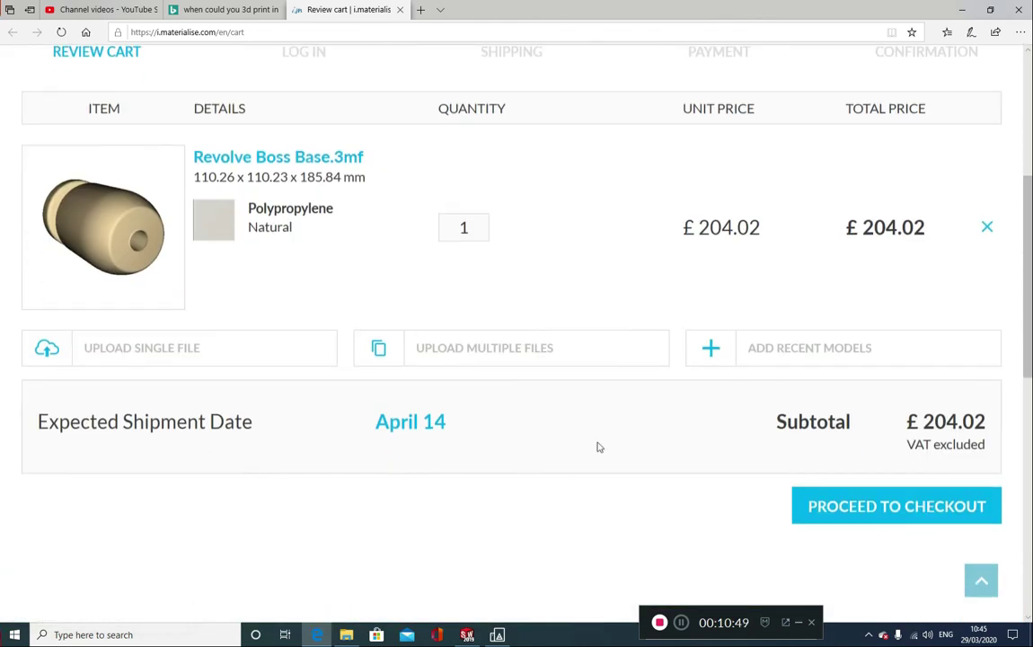
{"action": "scroll", "coordinate": [598, 449], "scroll_direction": "up", "scroll_amount": 1}
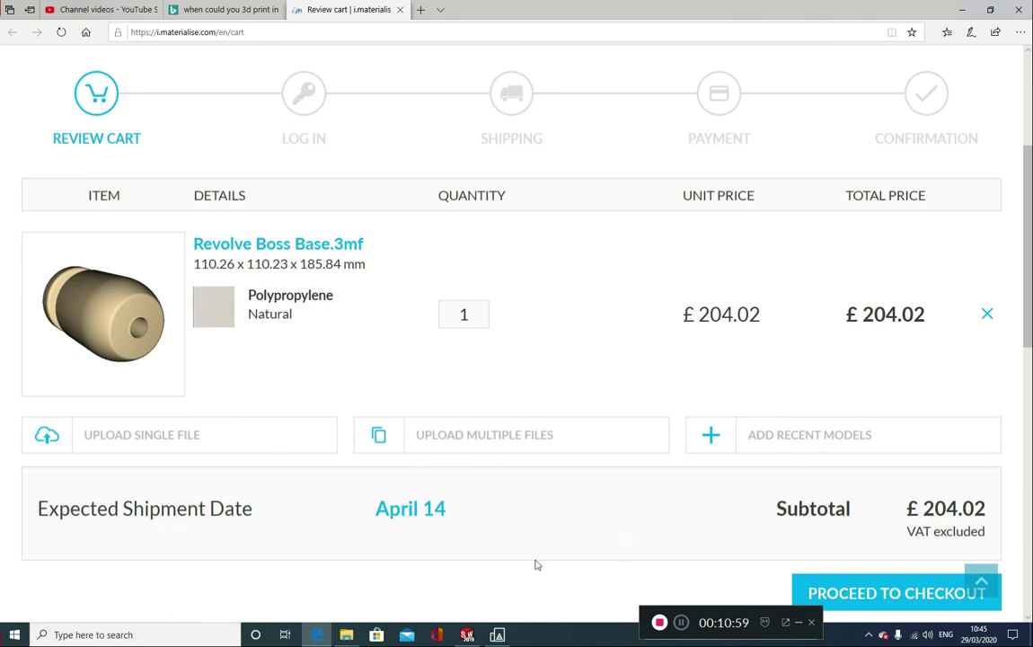
{"action": "scroll", "coordinate": [536, 565], "scroll_direction": "down", "scroll_amount": 2}
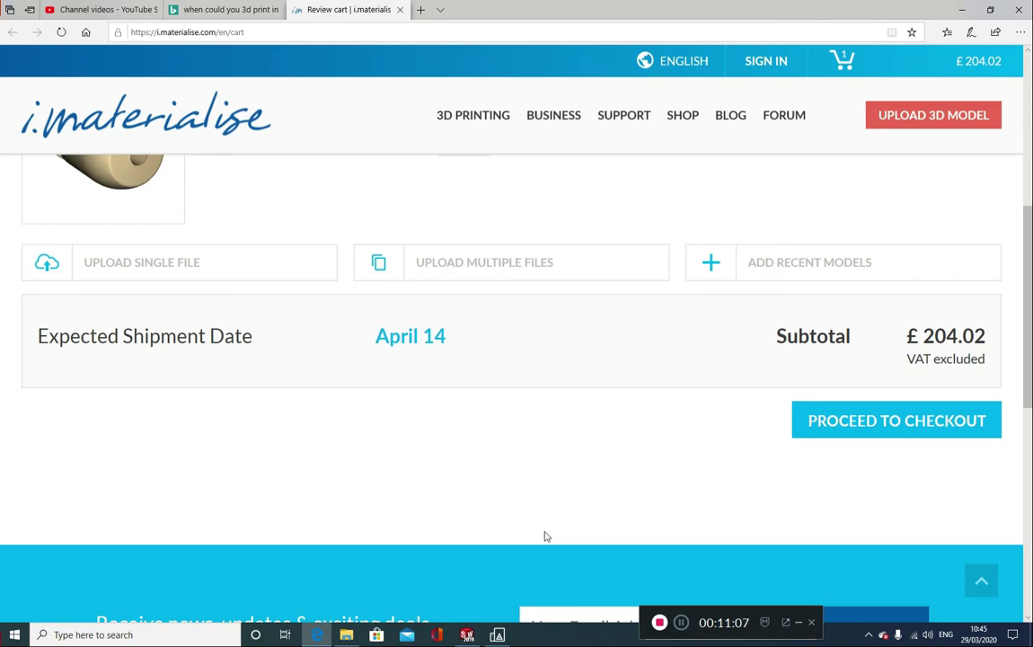
Switch back to the Revolve Boss Base part with its Print3D settings in SOLIDWORKS
{"action": "left_click", "coordinate": [477, 638]}
{"action": "scroll", "coordinate": [526, 437], "scroll_direction": "up", "scroll_amount": 3}
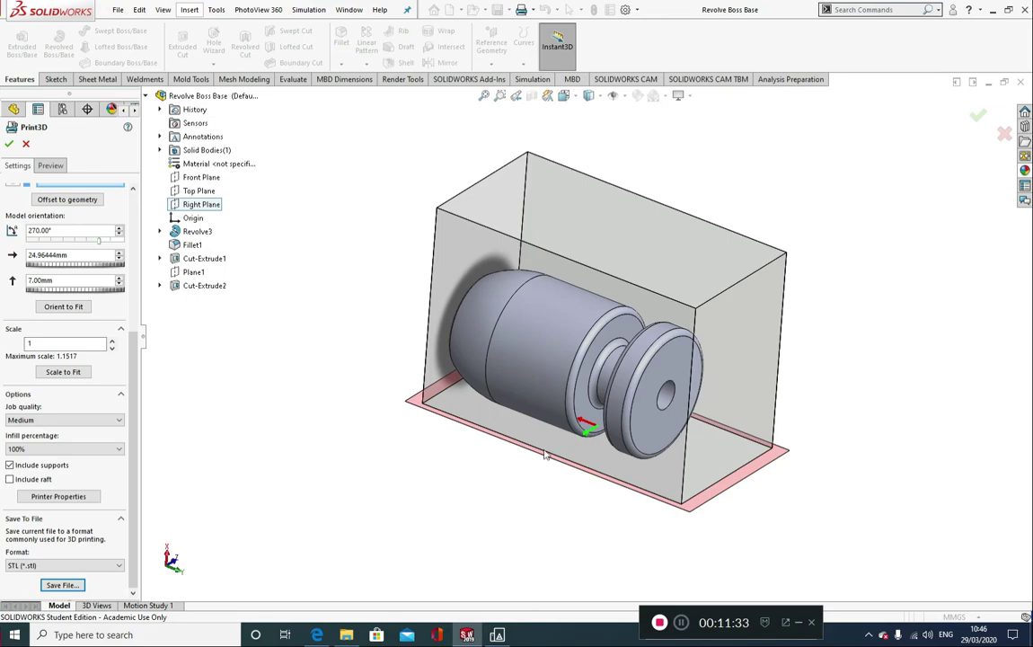
{"action": "left_click", "coordinate": [660, 622]}
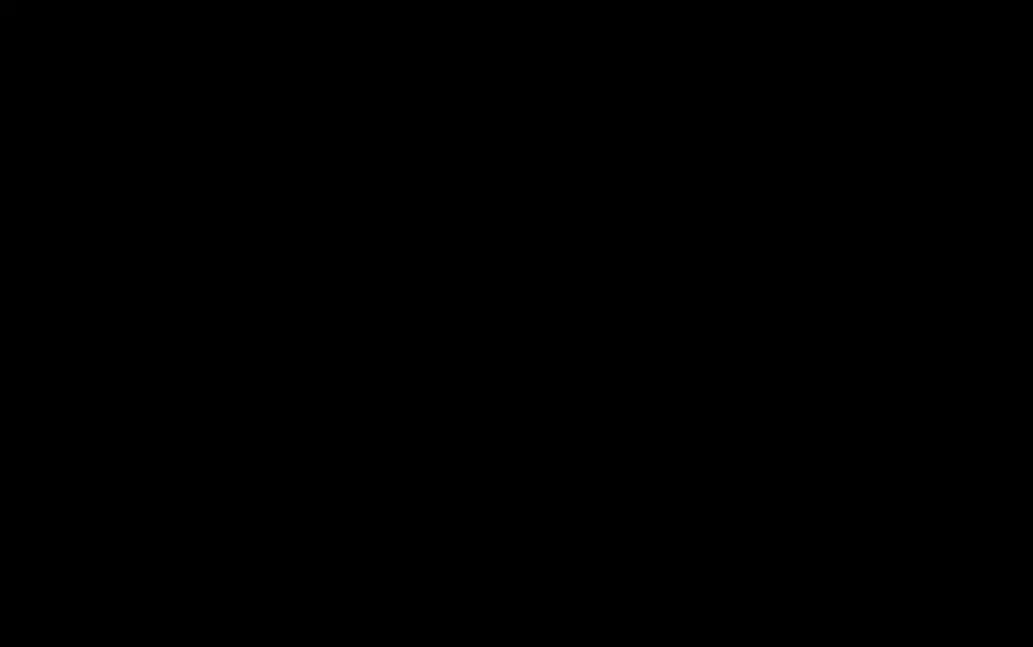